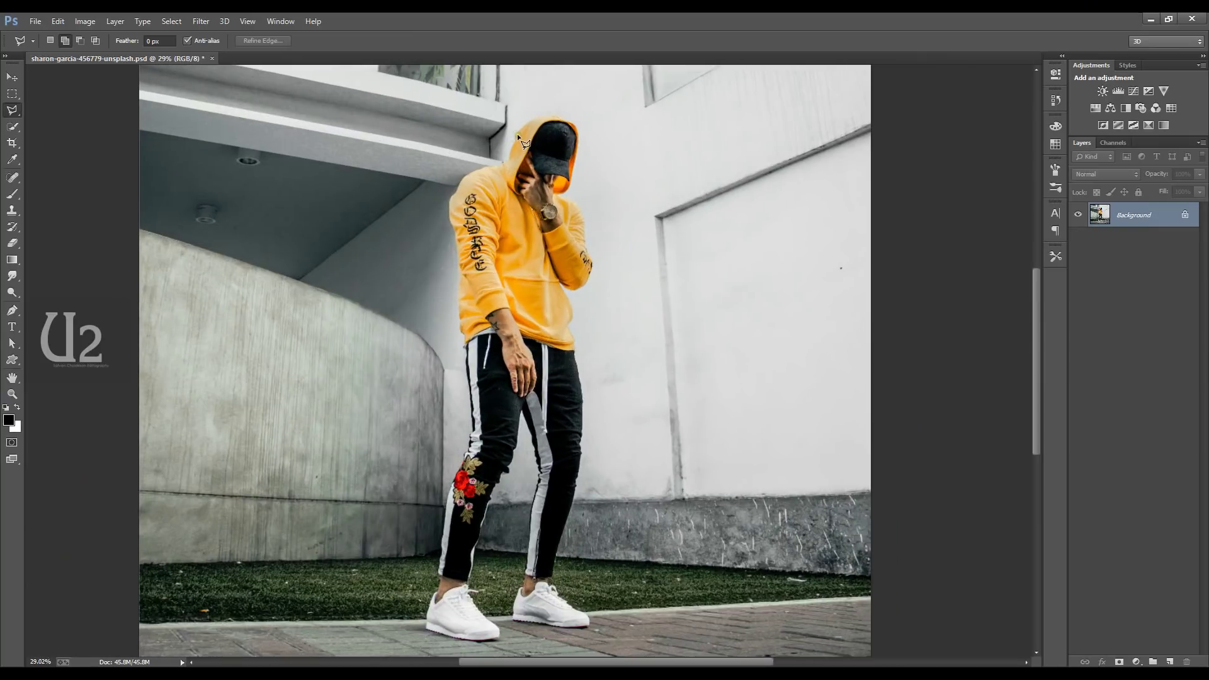
- Select a thin vertical strip through the man, from the hood down to the rear shoe, with the Polygonal Lasso
{"action": "left_click", "coordinate": [517, 133]}
{"action": "left_click", "coordinate": [519, 131]}
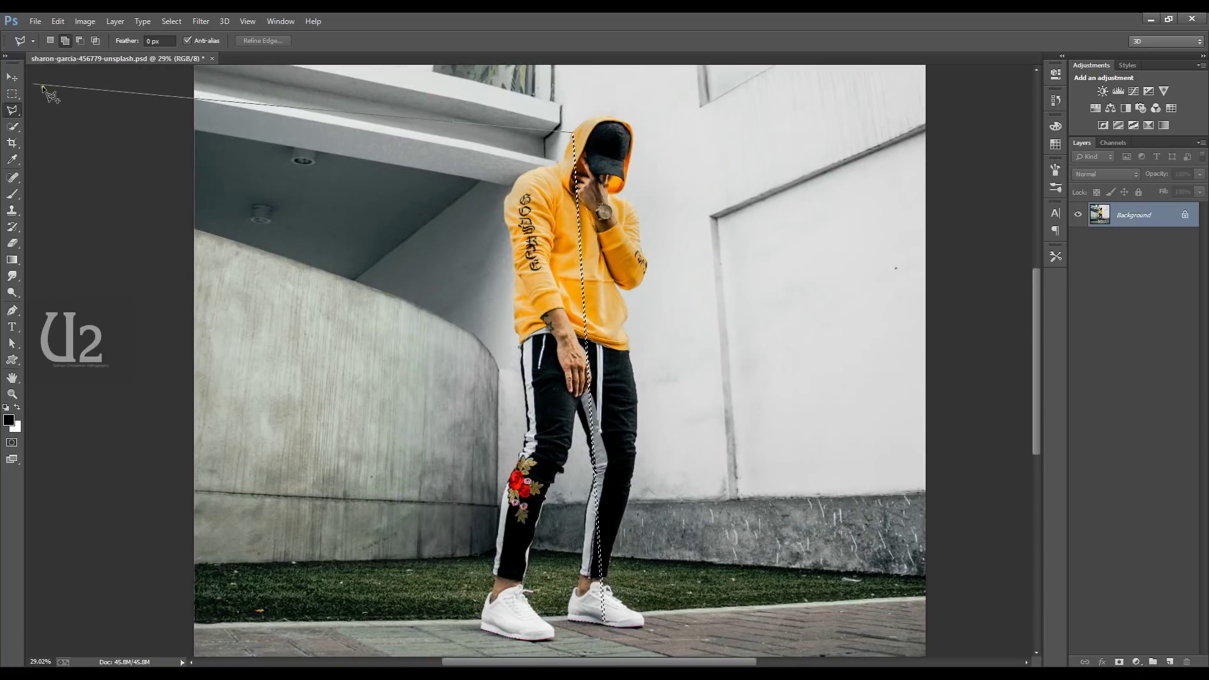
{"action": "double_click", "coordinate": [51, 95]}
{"action": "left_click", "coordinate": [13, 77]}
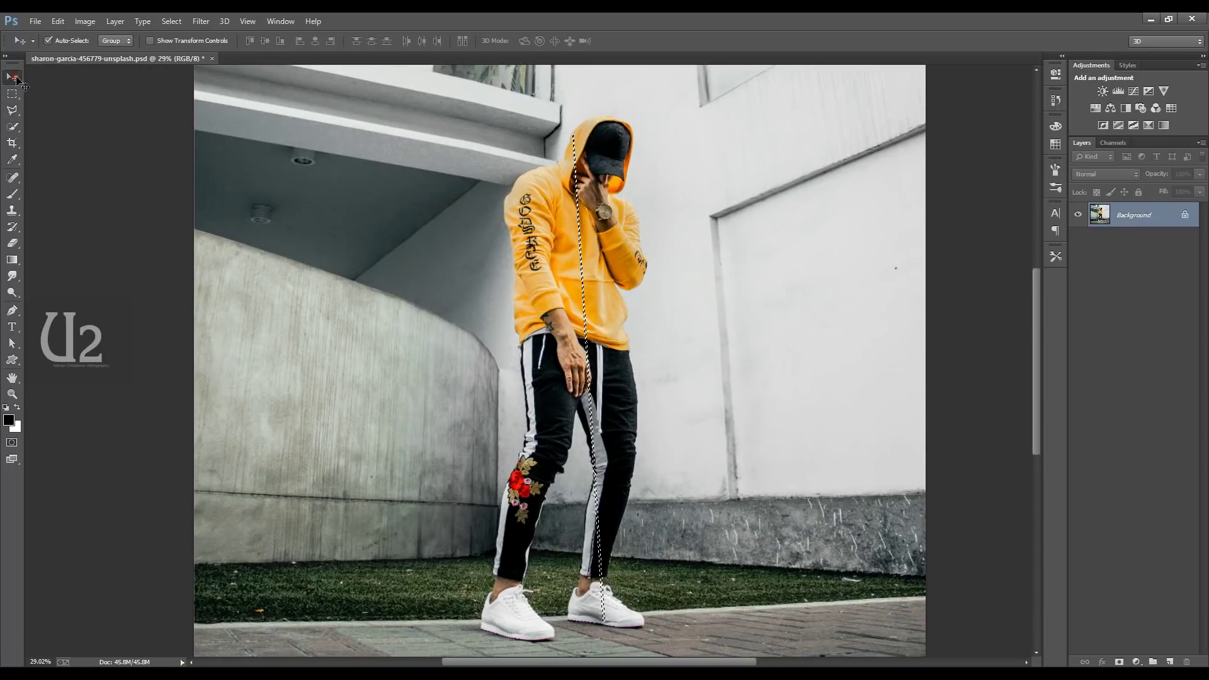
- Copy the selected strip and paste it as a new layer
{"action": "left_click", "coordinate": [58, 22]}
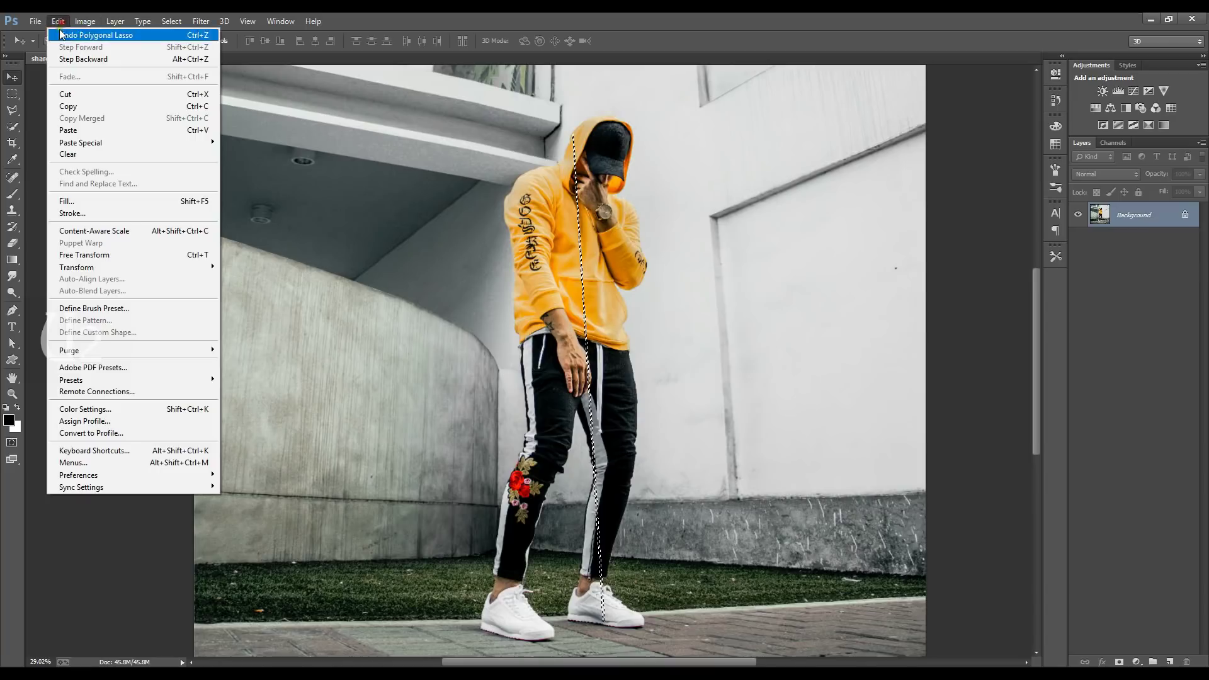
{"action": "left_click", "coordinate": [64, 109]}
{"action": "left_click", "coordinate": [58, 21]}
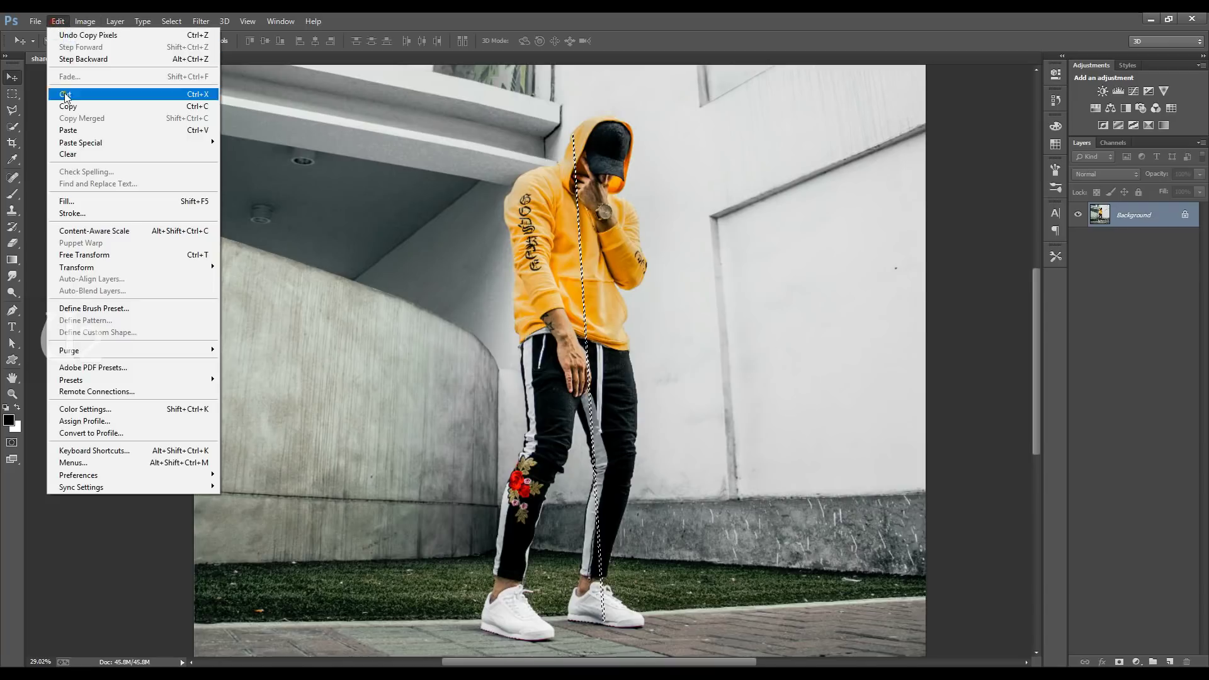
{"action": "left_click", "coordinate": [69, 130]}
- Free-transform the pasted strip, stretching it horizontally over the wall beside the man
{"action": "key", "text": "ctrl+t"}
{"action": "left_click_drag", "start_coordinate": [593, 241], "coordinate": [705, 228]}
{"action": "left_click_drag", "start_coordinate": [810, 189], "coordinate": [759, 327]}
{"action": "left_click_drag", "start_coordinate": [713, 372], "coordinate": [857, 385]}
{"action": "key", "text": "Return"}
- Delete the stretched area on both sides with rectangular selections, keeping only a narrow, sharp colour strip beside the man
{"action": "key", "text": "m"}
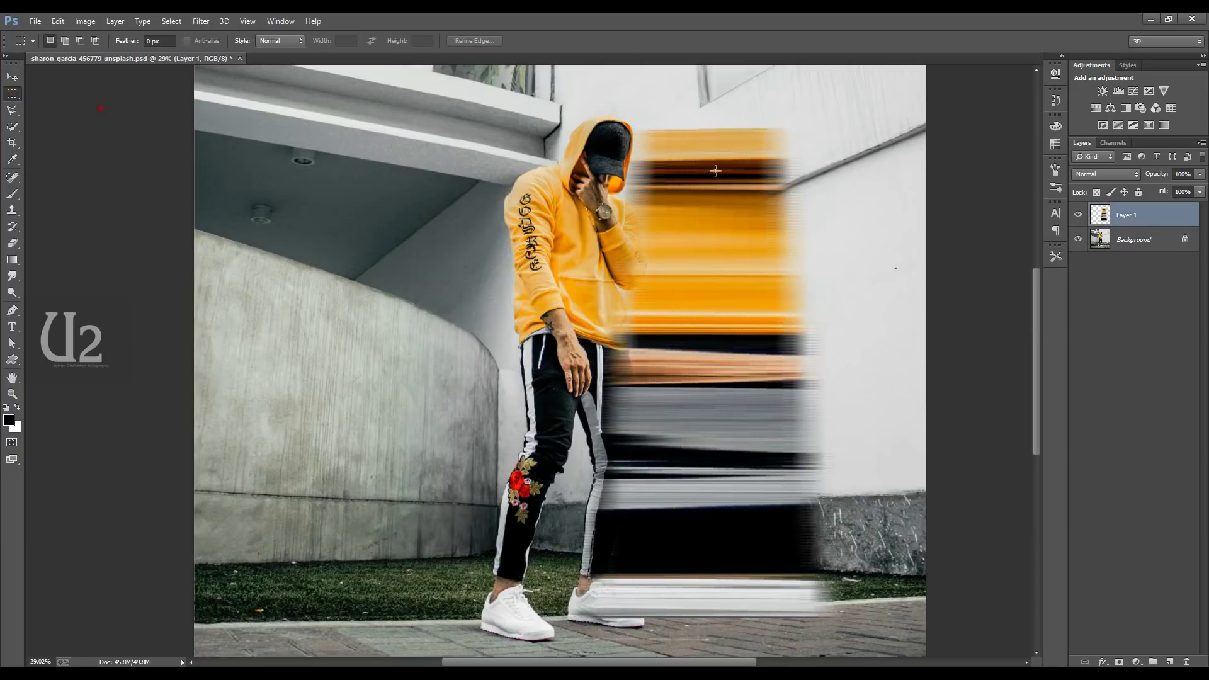
{"action": "left_click_drag", "start_coordinate": [556, 75], "coordinate": [677, 639]}
{"action": "key", "text": "Delete"}
{"action": "key", "text": "ctrl+d"}
{"action": "left_click_drag", "start_coordinate": [821, 89], "coordinate": [684, 616]}
{"action": "key", "text": "Delete"}
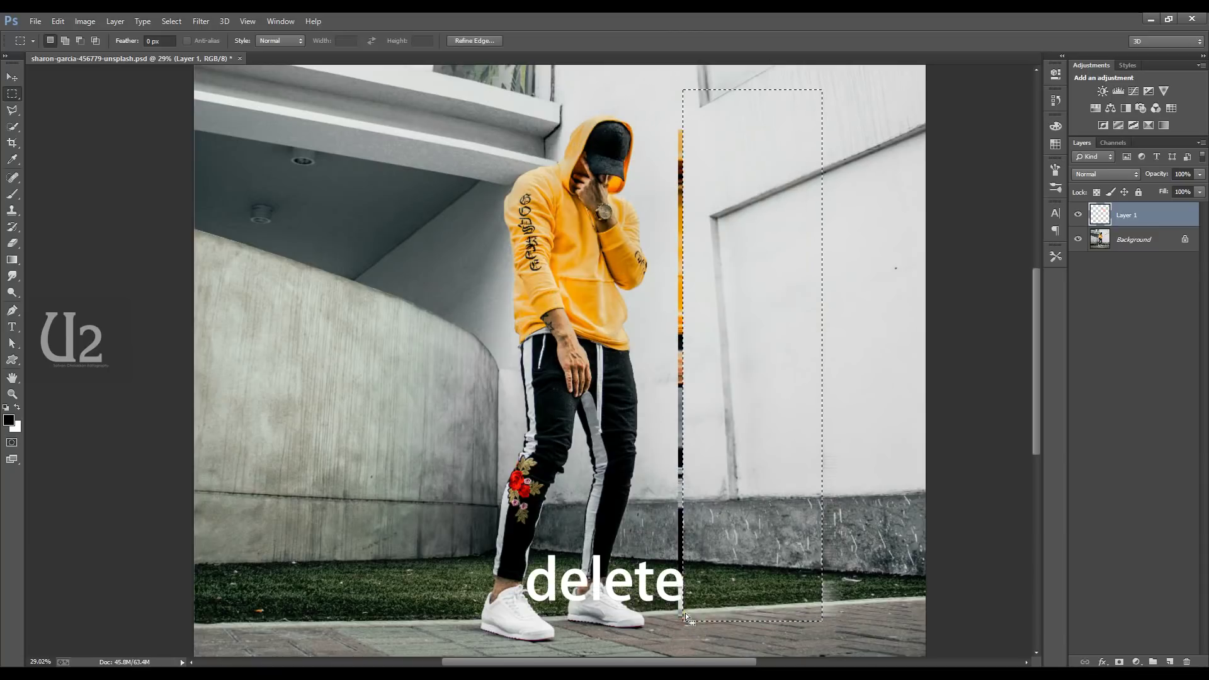
- Clear the faint leftover pixels on the wall side of the narrow colour strip
{"action": "key", "text": "ctrl+d"}
{"action": "key", "text": "ctrl+t"}
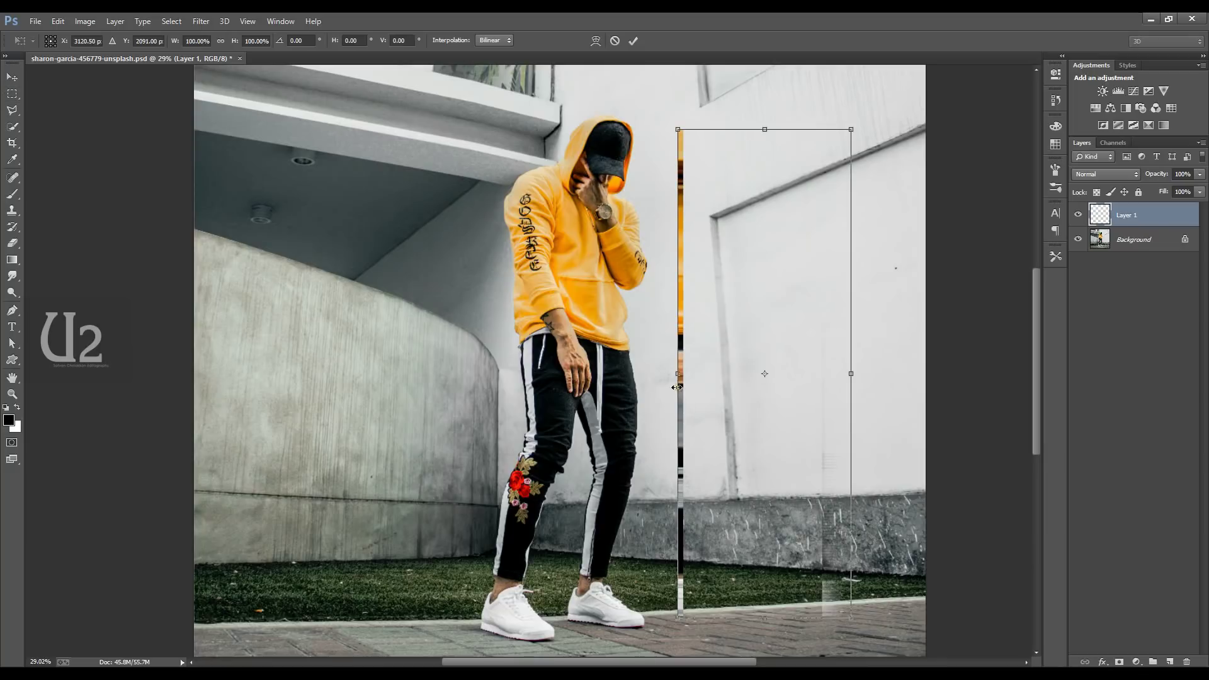
{"action": "key", "text": "Return"}
{"action": "left_click_drag", "start_coordinate": [915, 97], "coordinate": [687, 621]}
{"action": "key", "text": "ctrl+d"}
- Stretch the narrow colour strip horizontally until it spans nearly the full width of the image
{"action": "key", "text": "ctrl+t"}
{"action": "left_click_drag", "start_coordinate": [678, 374], "coordinate": [195, 373]}
{"action": "left_click_drag", "start_coordinate": [686, 375], "coordinate": [918, 377]}
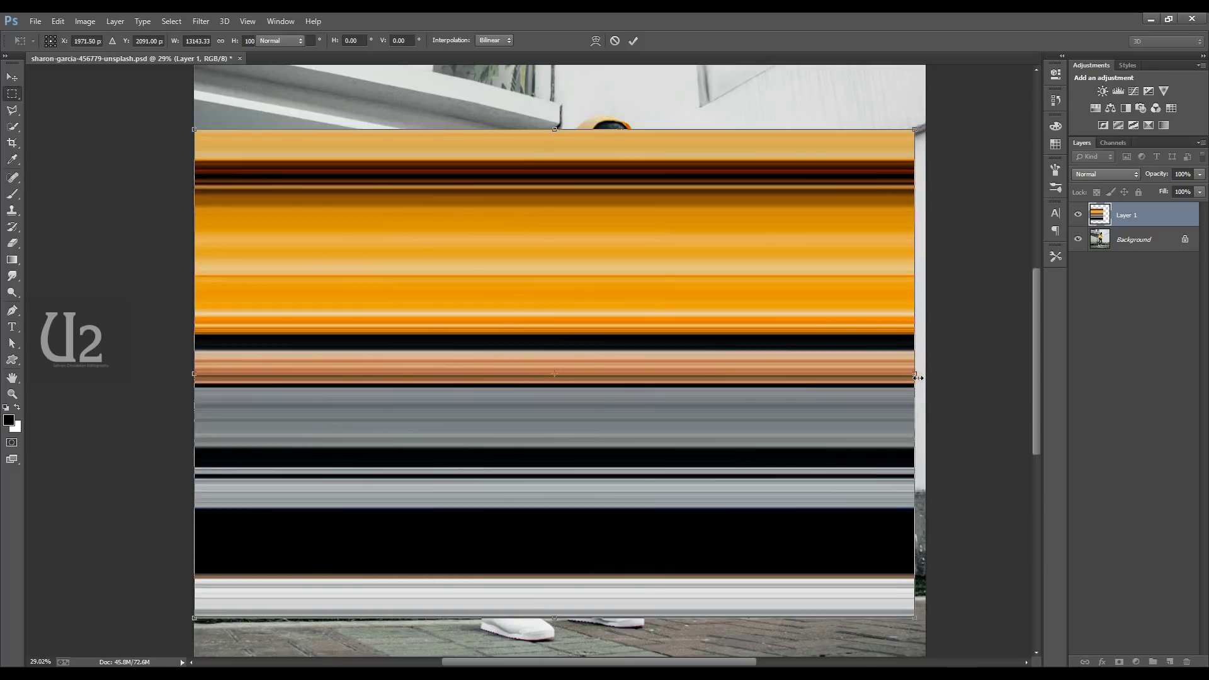
{"action": "key", "text": "Return"}
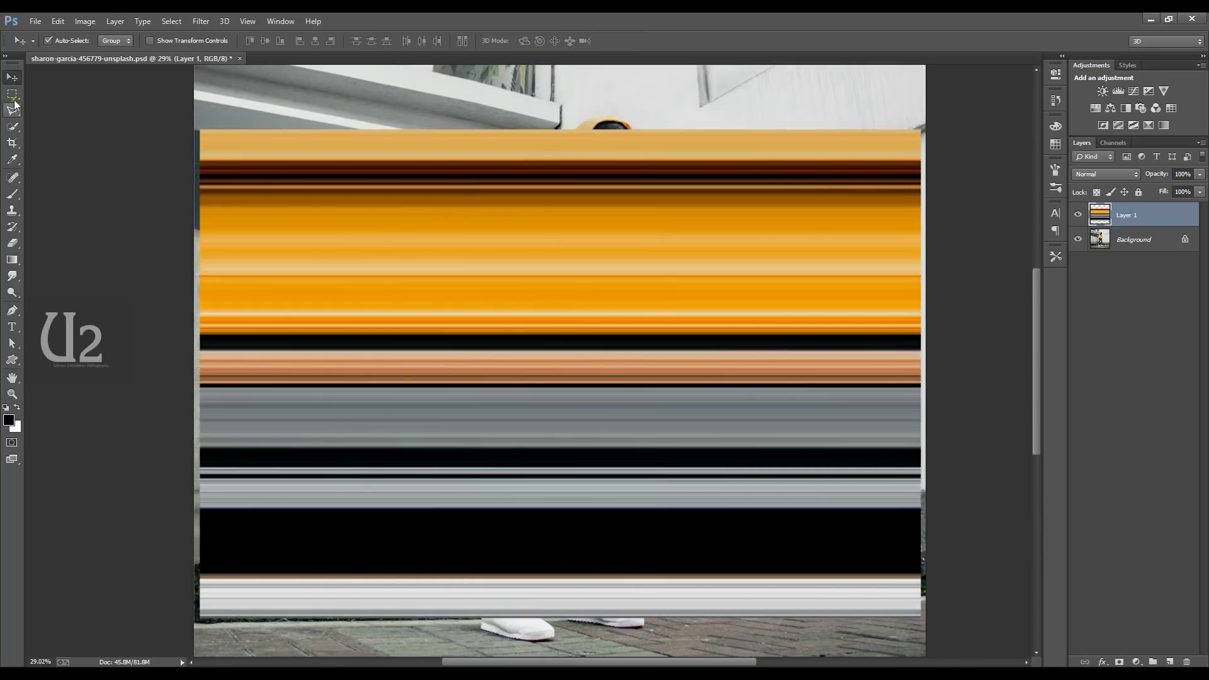
- Select the orange upper half of the stripes and stretch it up close to the image's top edge
{"action": "left_click", "coordinate": [12, 93]}
{"action": "left_click_drag", "start_coordinate": [195, 96], "coordinate": [923, 342]}
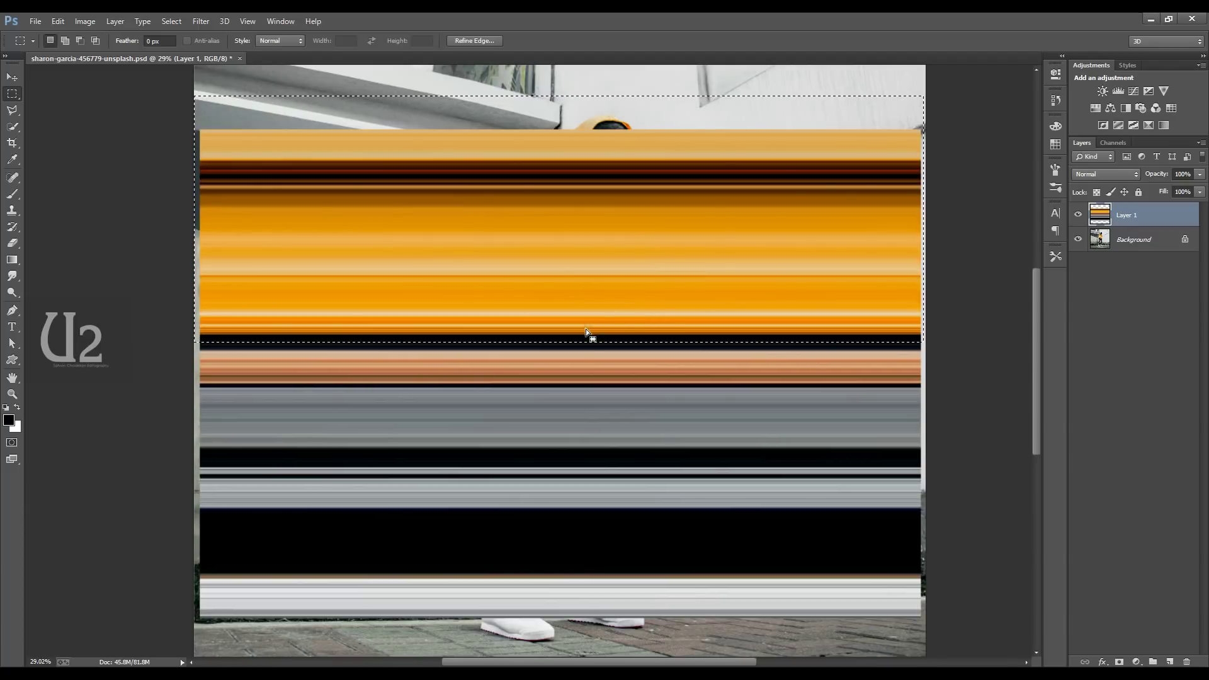
{"action": "key", "text": "ctrl+t"}
{"action": "key", "text": "ctrl+minus"}
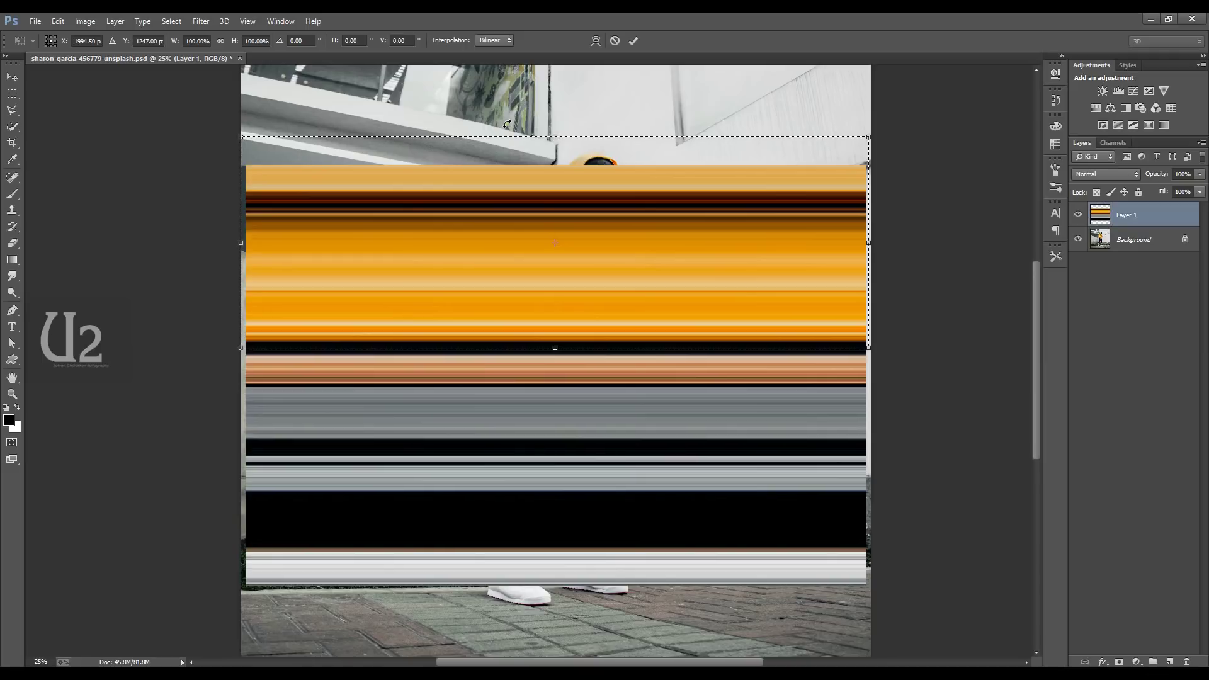
{"action": "key", "text": "ctrl+minus"}
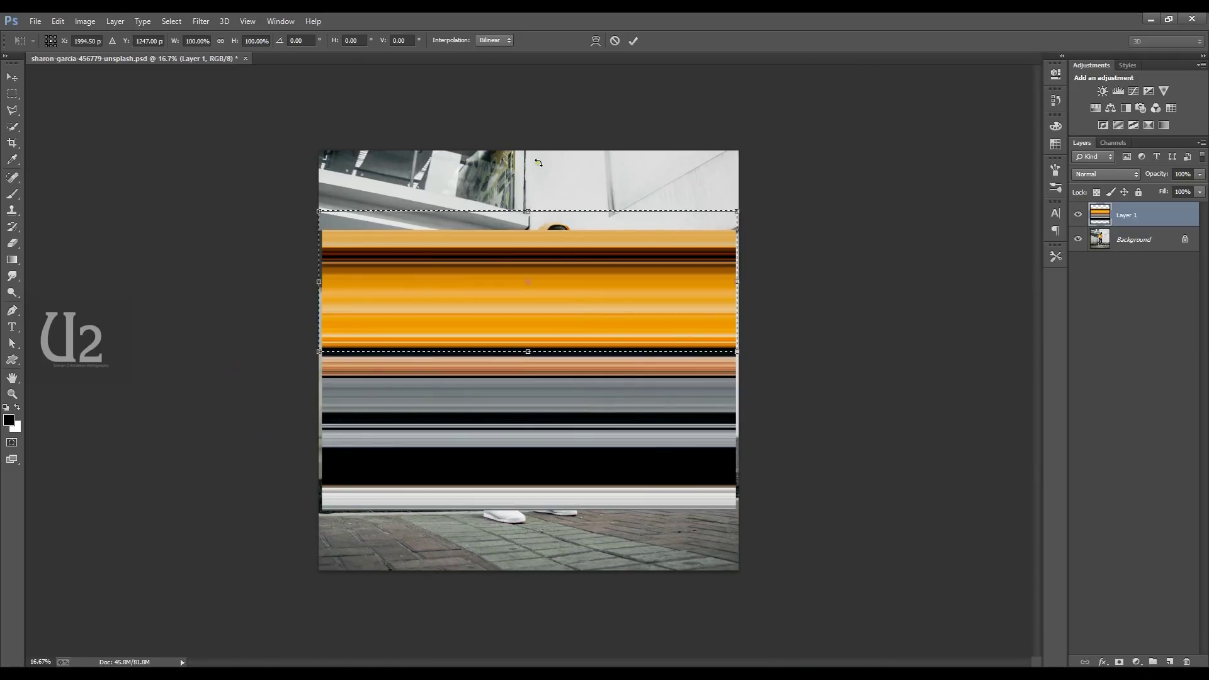
{"action": "left_click_drag", "start_coordinate": [535, 200], "coordinate": [549, 122]}
{"action": "key", "text": "Return"}
{"action": "key", "text": "m"}
{"action": "key", "text": "ctrl+d"}
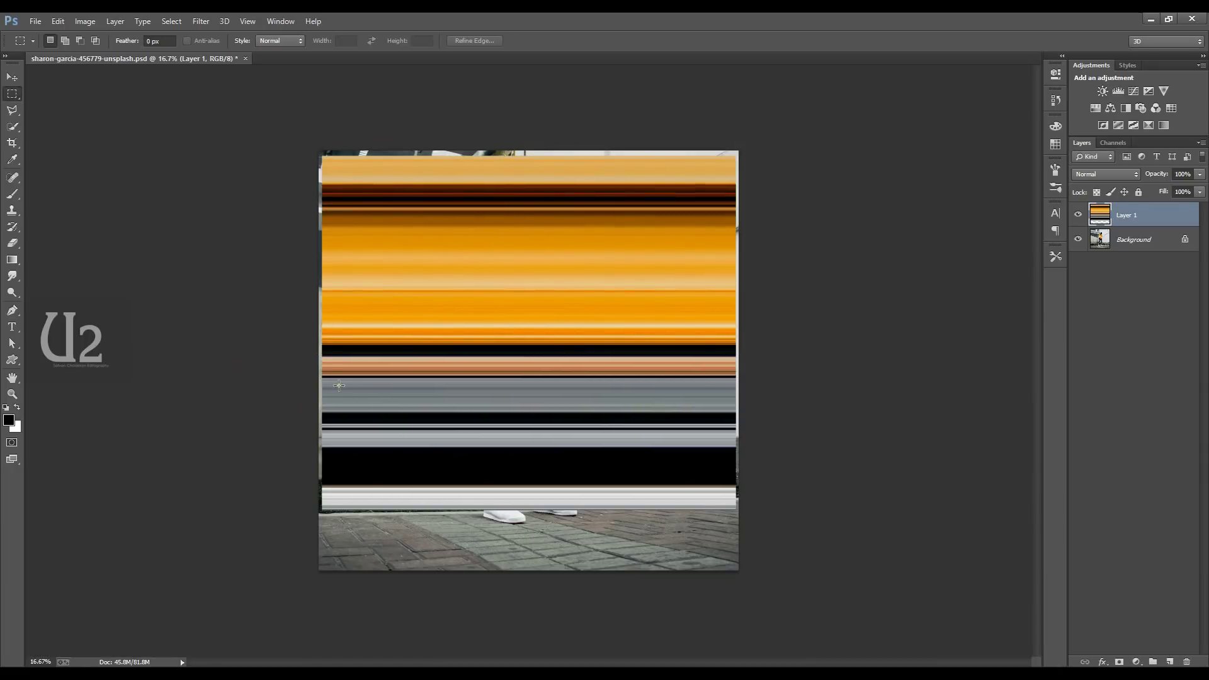
- Select the grey, black and white lower stripes and stretch them down to the image's bottom edge
{"action": "left_click_drag", "start_coordinate": [316, 375], "coordinate": [741, 511]}
{"action": "key", "text": "ctrl+t"}
{"action": "left_click_drag", "start_coordinate": [529, 511], "coordinate": [534, 568]}
{"action": "key", "text": "Return"}
{"action": "key", "text": "m"}
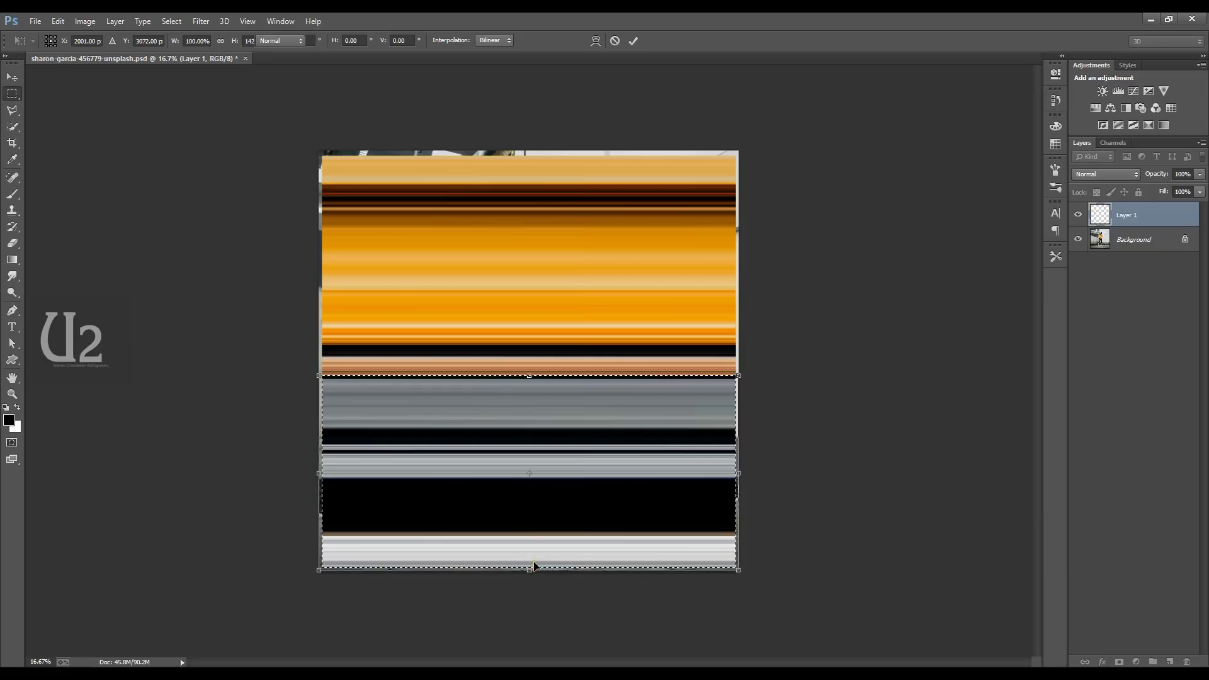
{"action": "key", "text": "ctrl+d"}
{"action": "key", "text": "v"}
{"action": "key", "text": "ctrl+0"}
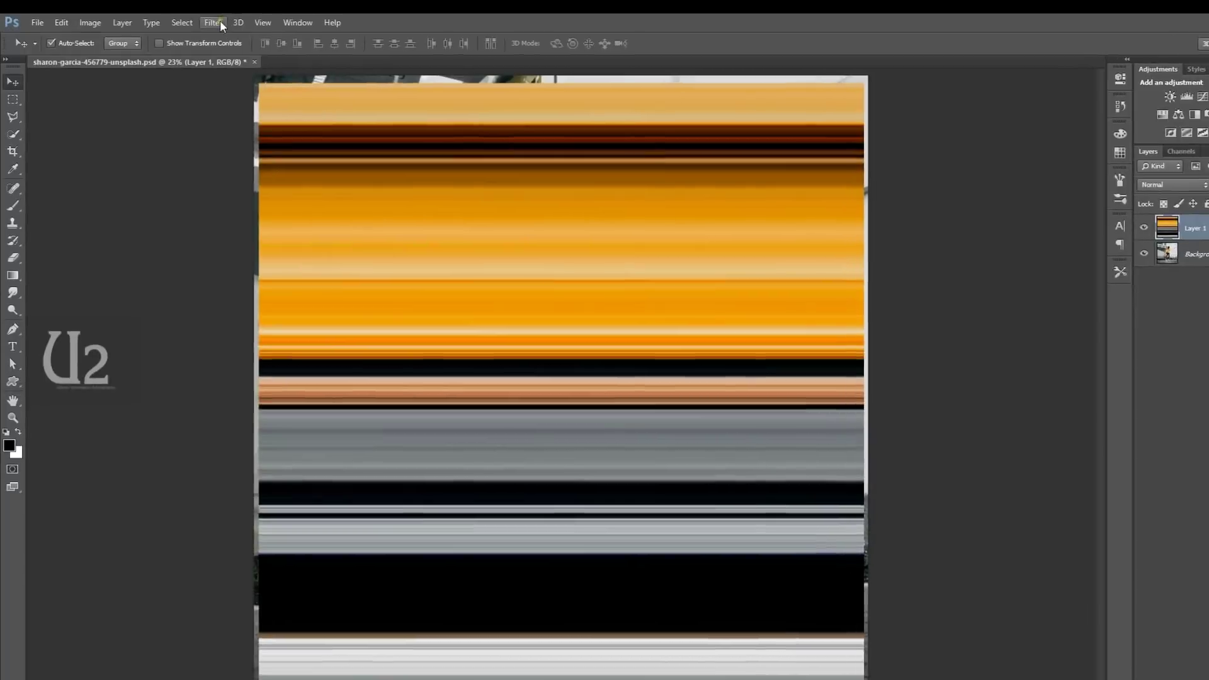
- Apply the Polar Coordinates filter to the striped layer with the Rectangular to Polar option
{"action": "left_click", "coordinate": [201, 21]}
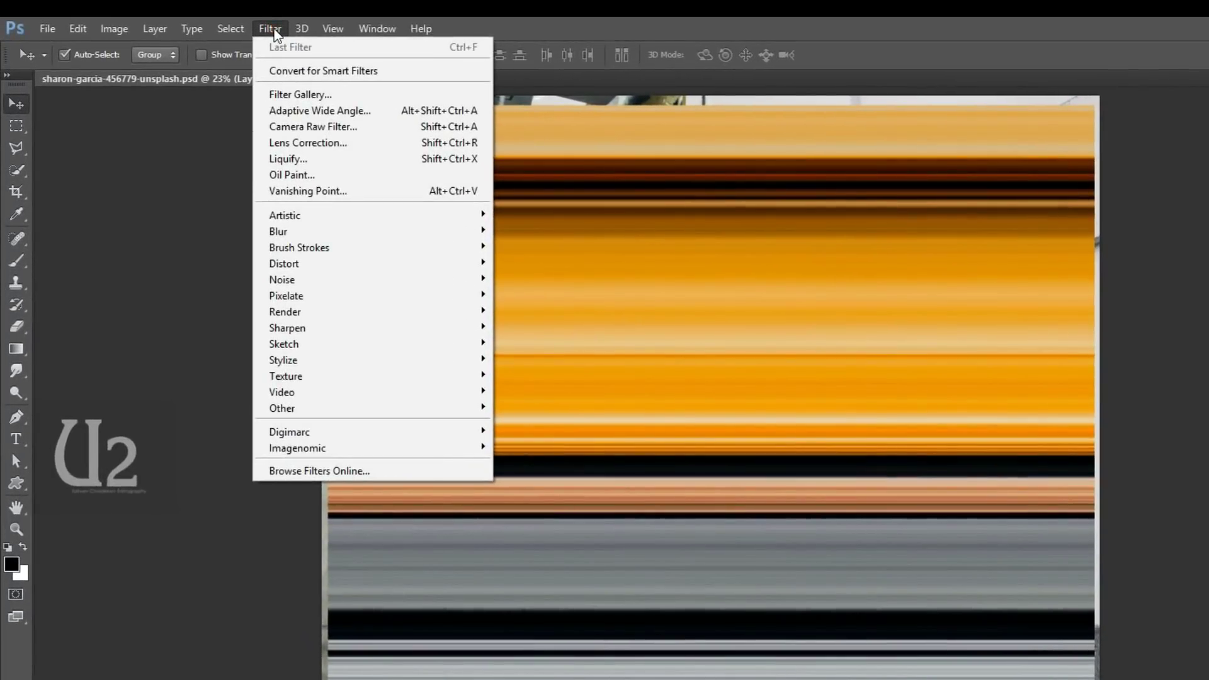
{"action": "mouse_move", "coordinate": [372, 265]}
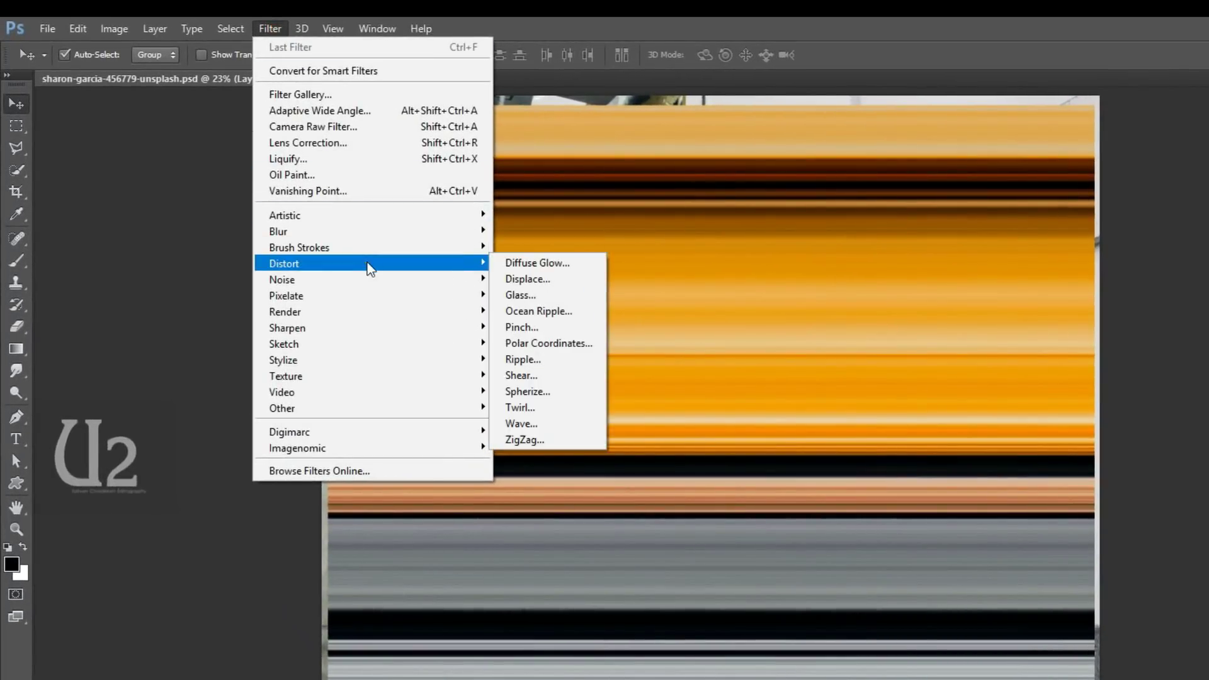
{"action": "left_click", "coordinate": [561, 343]}
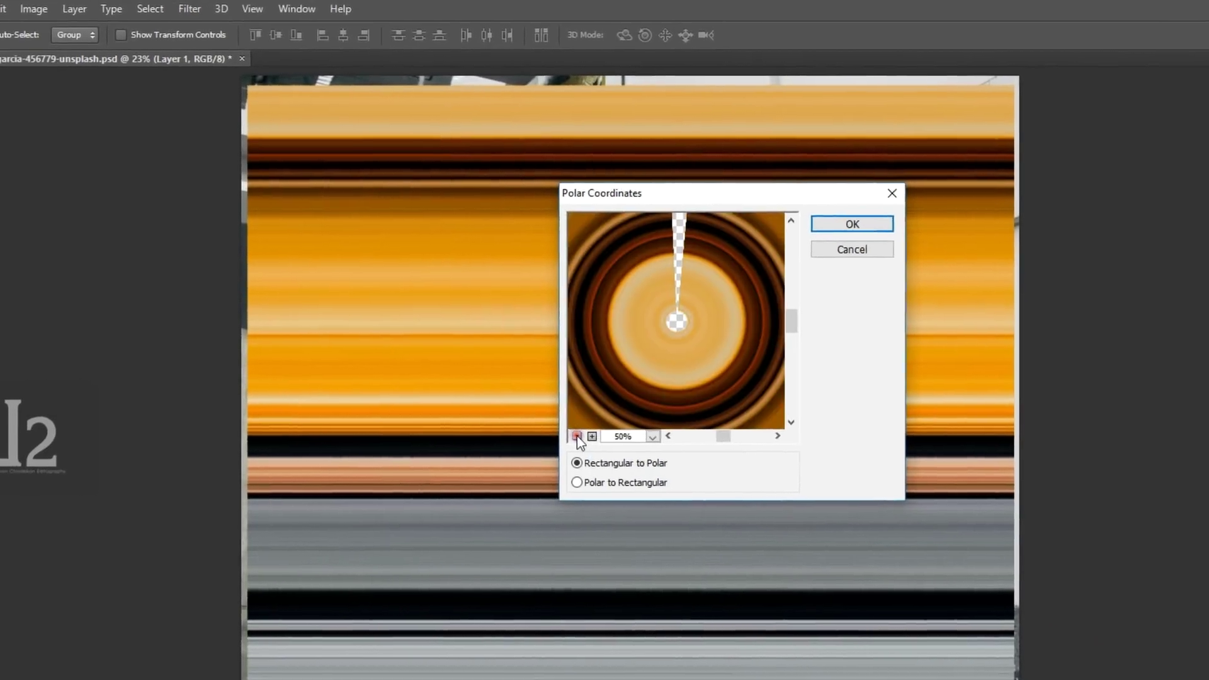
{"action": "left_click", "coordinate": [577, 435]}
{"action": "left_click", "coordinate": [577, 436]}
{"action": "left_click", "coordinate": [577, 436]}
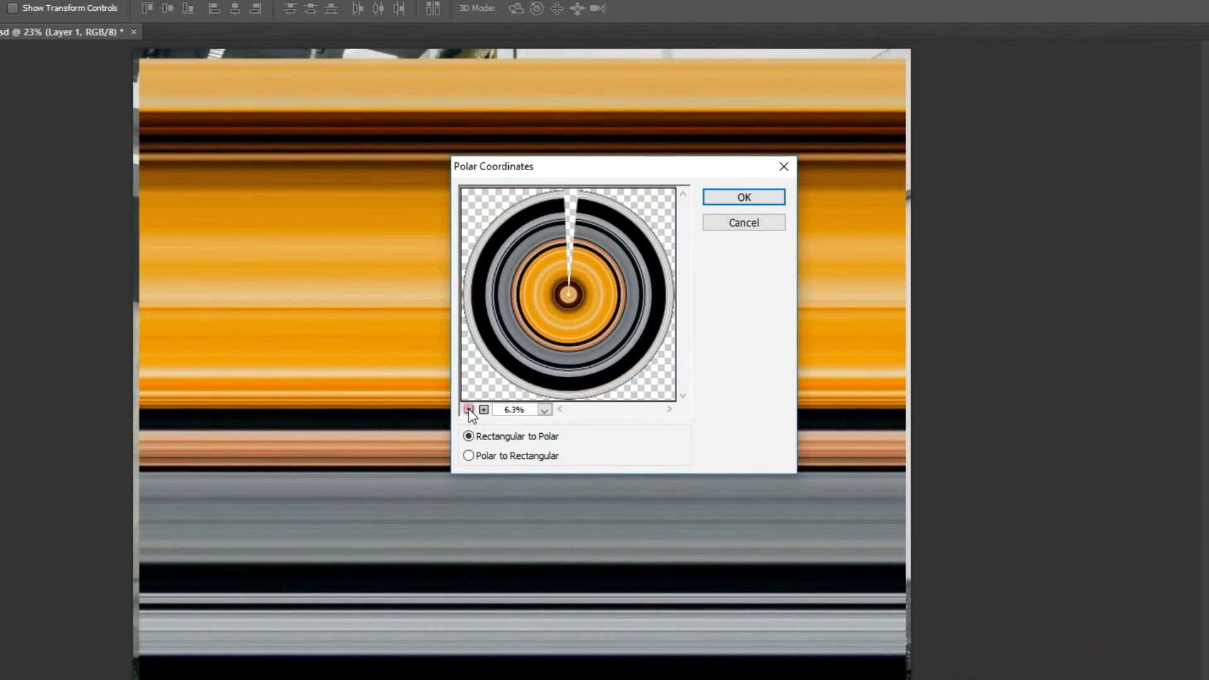
{"action": "left_click", "coordinate": [742, 199]}
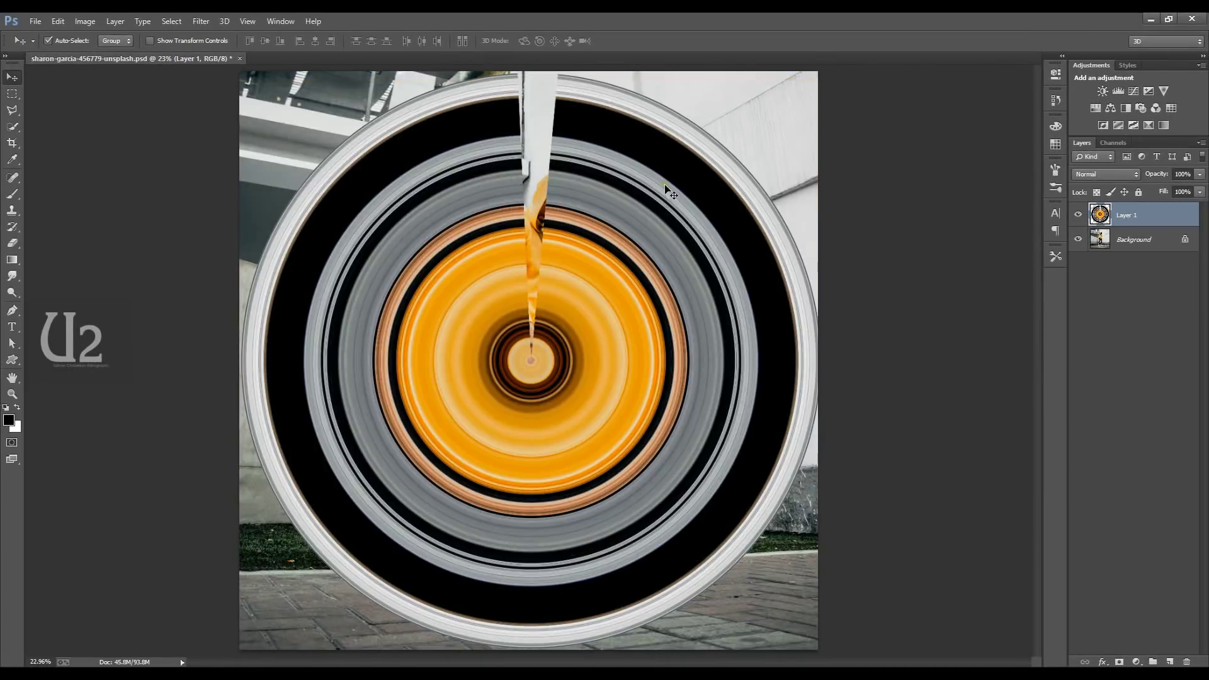
- Scale the ring layer to about 71%, centre it on the man and rotate it by about 33 degrees
{"action": "key", "text": "ctrl+minus"}
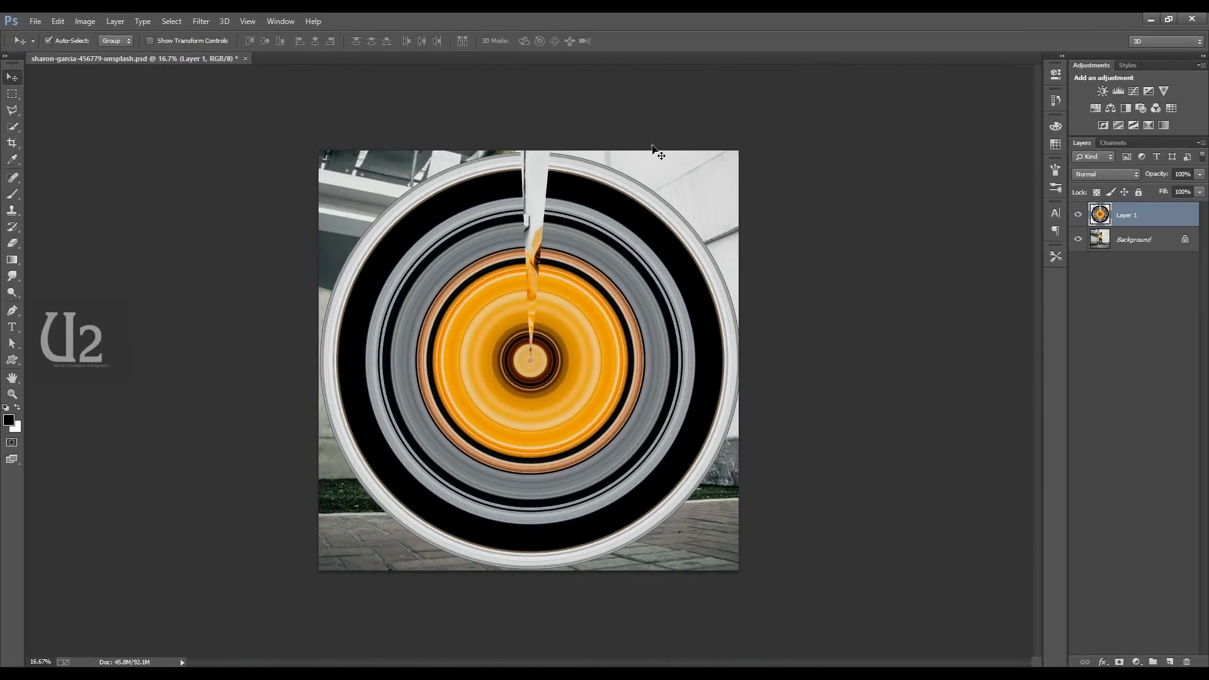
{"action": "key", "text": "ctrl+t"}
{"action": "left_click_drag", "start_coordinate": [722, 171], "coordinate": [645, 239]}
{"action": "left_click_drag", "start_coordinate": [578, 269], "coordinate": [600, 270]}
{"action": "left_click_drag", "start_coordinate": [705, 187], "coordinate": [754, 309]}
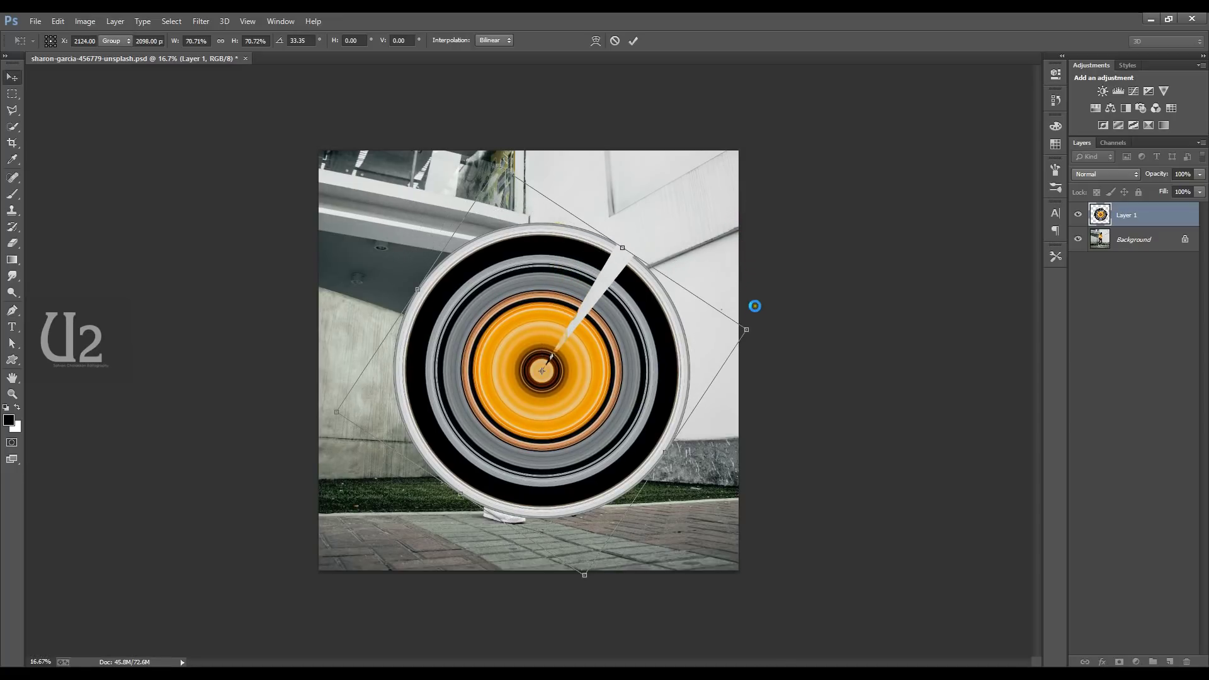
{"action": "key", "text": "Return"}
- Lower the ring layer's opacity to 45% and scale the rings down slightly around the man
{"action": "left_click_drag", "start_coordinate": [1200, 175], "coordinate": [1166, 186]}
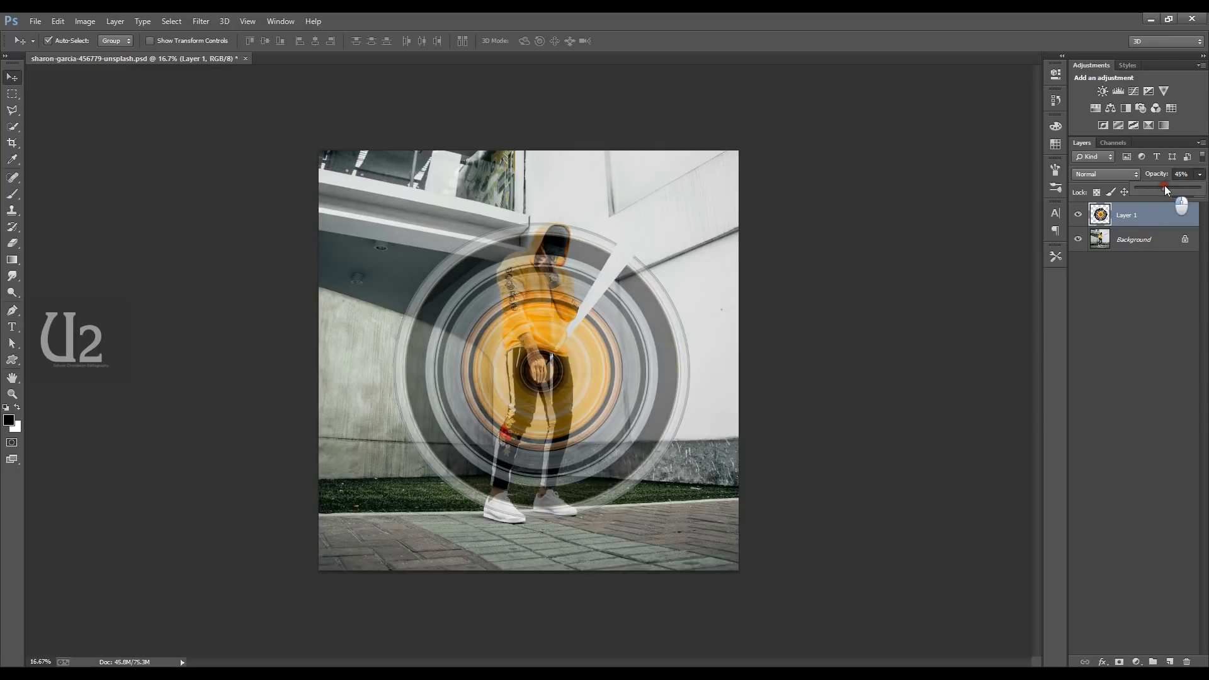
{"action": "left_click_drag", "start_coordinate": [1165, 185], "coordinate": [1165, 185]}
{"action": "key", "text": "ctrl+t"}
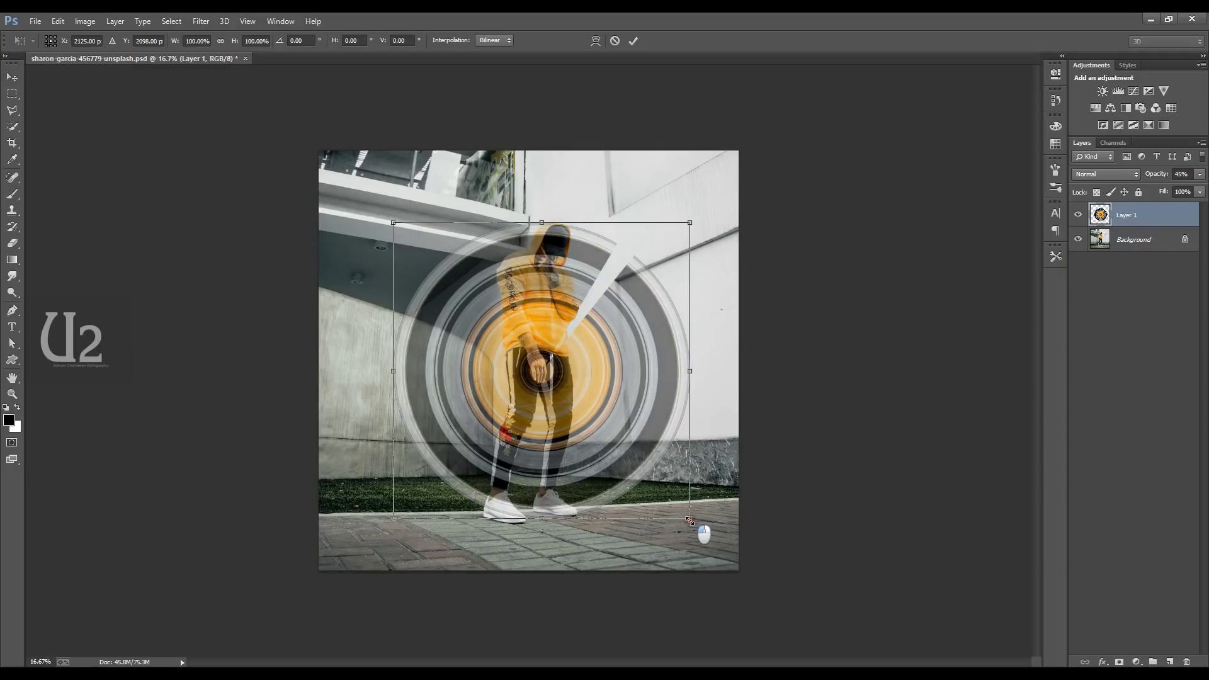
{"action": "left_click_drag", "start_coordinate": [687, 518], "coordinate": [679, 513]}
{"action": "key", "text": "Return"}
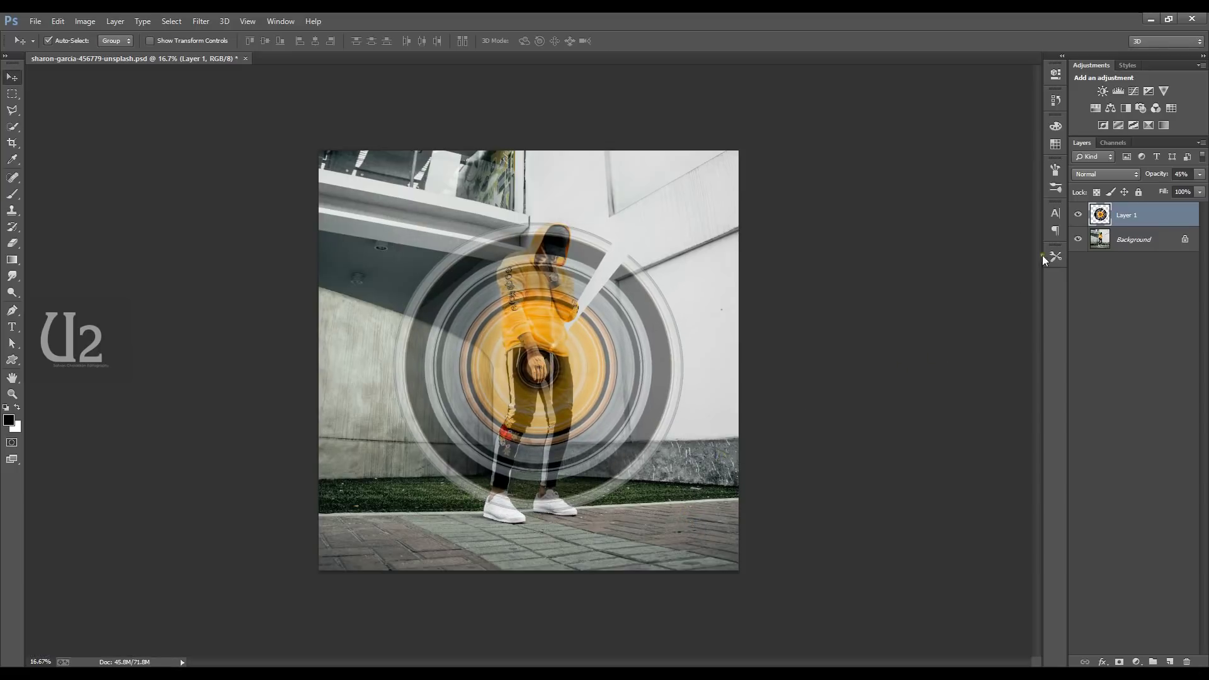
- Hide the ring layer and begin a Pen path on the Background layer at the heel of the man's front shoe
{"action": "left_click", "coordinate": [1078, 215]}
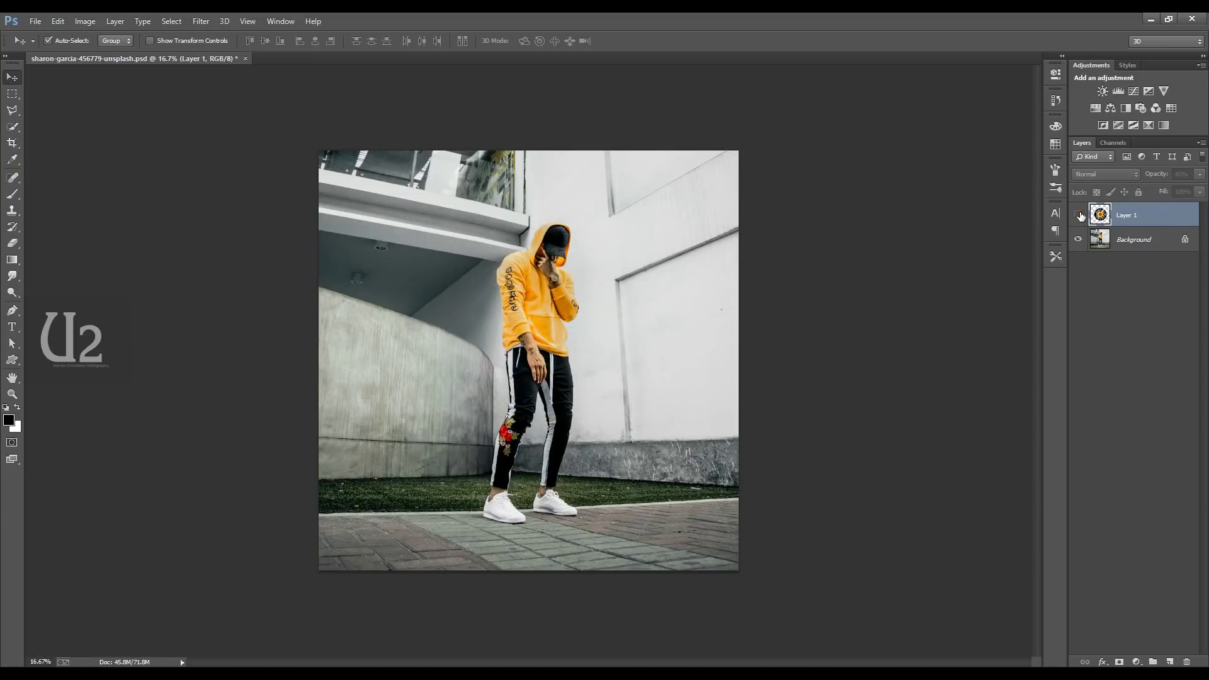
{"action": "left_click", "coordinate": [11, 310]}
{"action": "left_click_drag", "start_coordinate": [540, 530], "coordinate": [553, 540]}
{"action": "left_click", "coordinate": [1134, 239]}
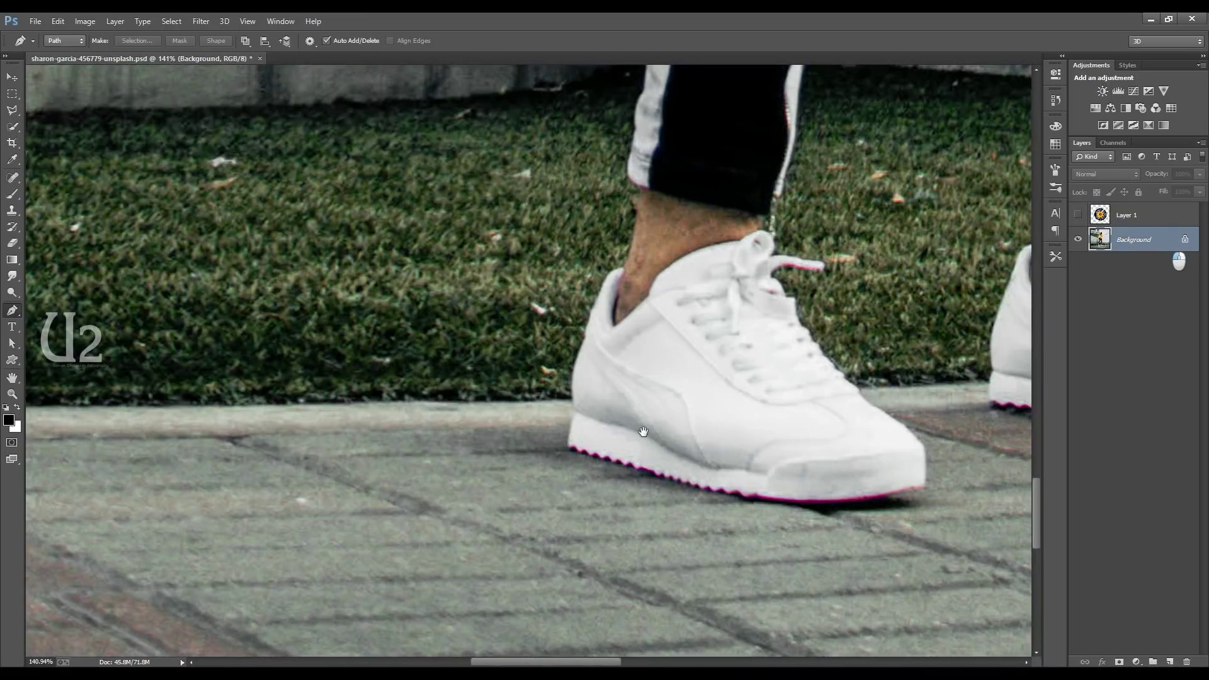
{"action": "left_click_drag", "start_coordinate": [774, 441], "coordinate": [656, 442]}
{"action": "left_click", "coordinate": [454, 411]}
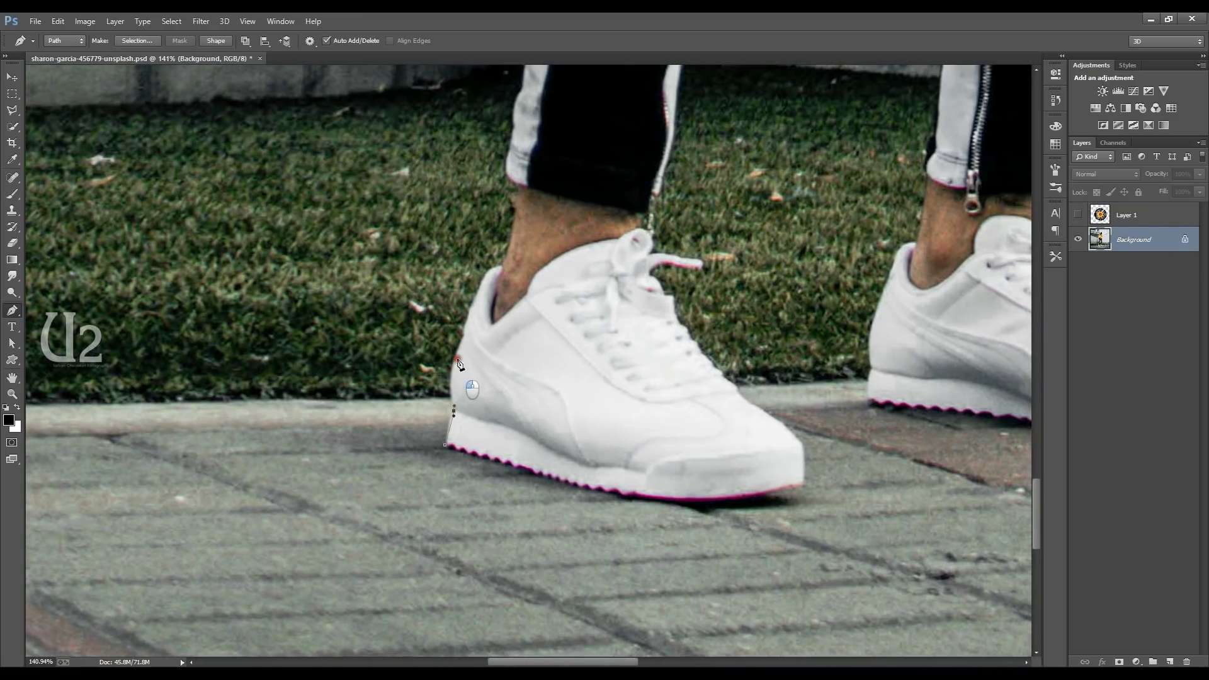
{"action": "left_click_drag", "start_coordinate": [485, 283], "coordinate": [493, 270]}
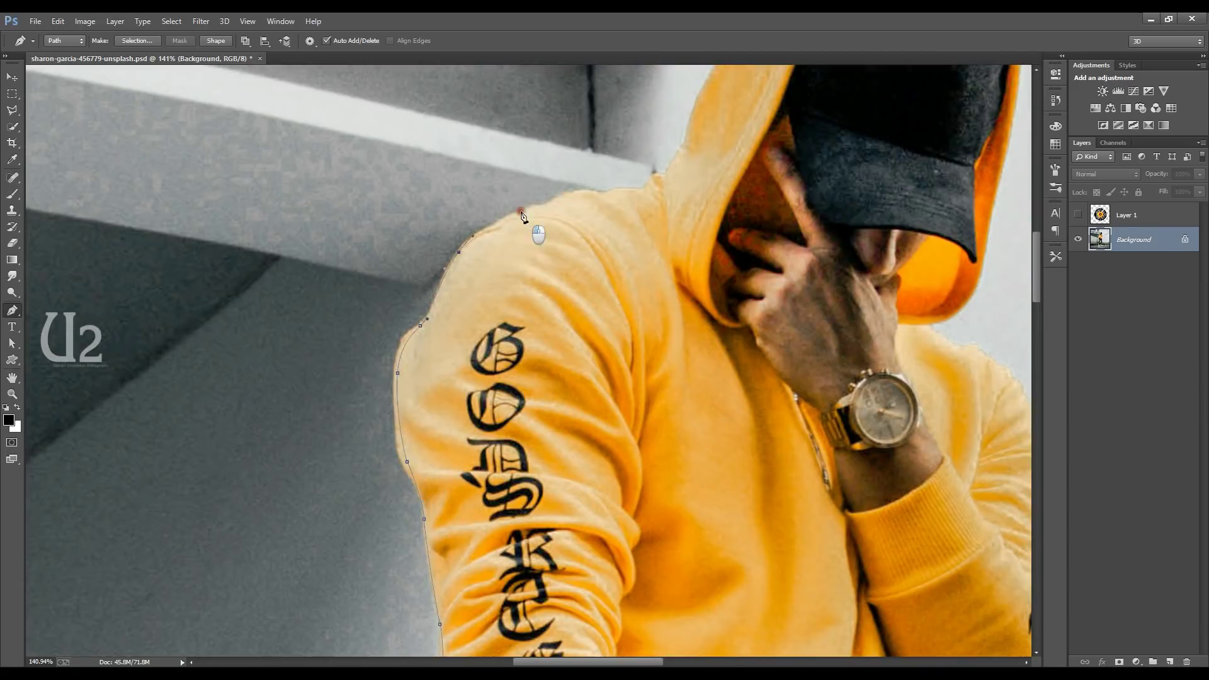
- Continue the Pen path along the shoulder and around the outer edge of the hood
{"action": "left_click", "coordinate": [522, 211]}
{"action": "left_click_drag", "start_coordinate": [571, 195], "coordinate": [583, 190]}
{"action": "left_click_drag", "start_coordinate": [601, 193], "coordinate": [612, 194]}
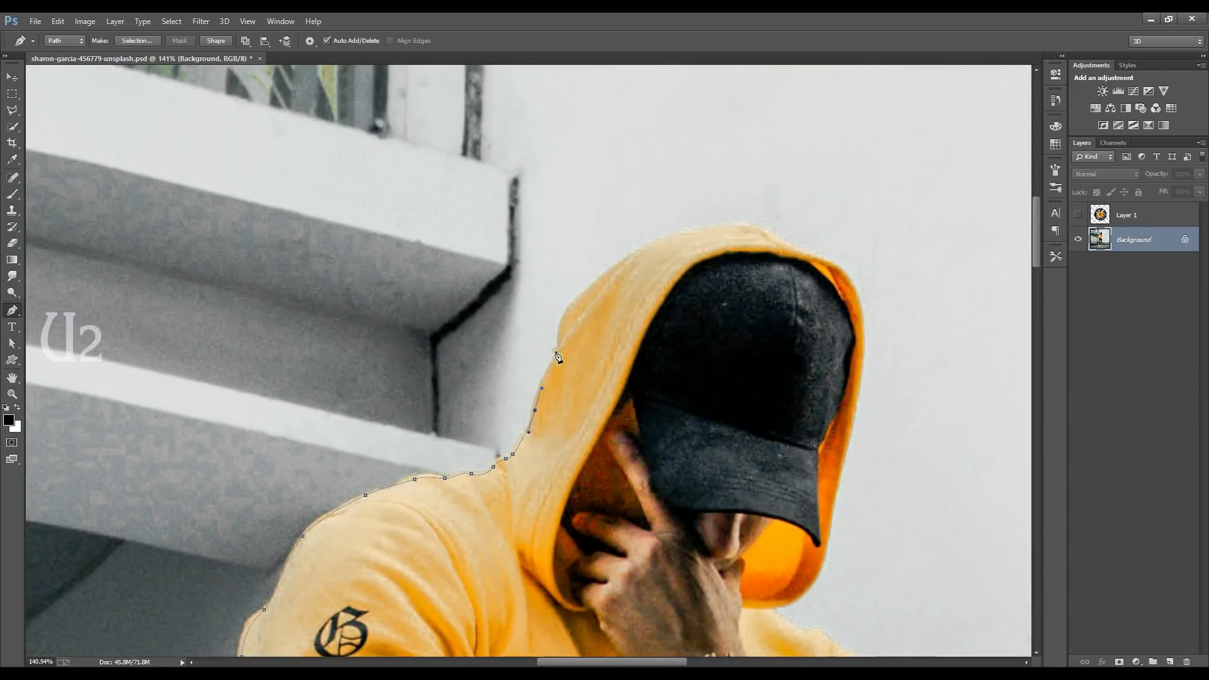
{"action": "left_click", "coordinate": [555, 353]}
{"action": "left_click", "coordinate": [569, 312]}
{"action": "left_click", "coordinate": [661, 241]}
{"action": "left_click", "coordinate": [769, 234]}
{"action": "left_click_drag", "start_coordinate": [802, 250], "coordinate": [819, 259]}
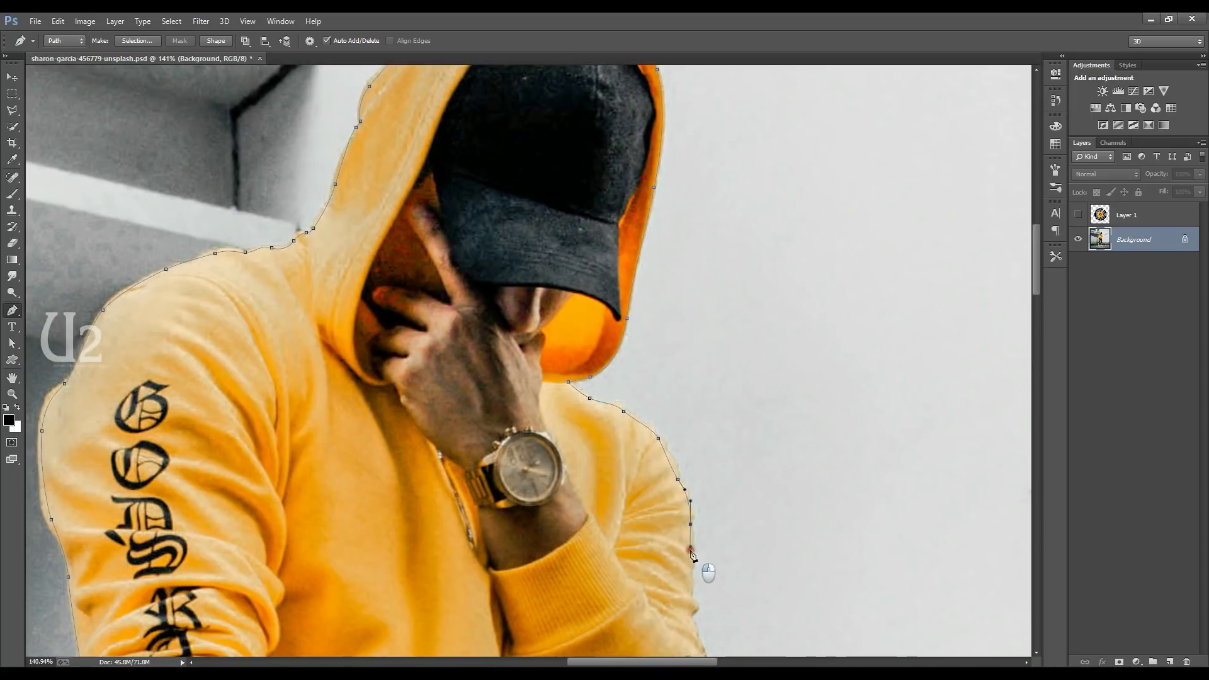
- Trace the Pen path around the raised arm's elbow and down the side of the hoodie to its hem
{"action": "scroll", "coordinate": [711, 553], "scroll_direction": "down", "scroll_amount": 3}
{"action": "left_click_drag", "start_coordinate": [712, 551], "coordinate": [642, 282]}
{"action": "left_click_drag", "start_coordinate": [586, 418], "coordinate": [570, 425]}
{"action": "left_click_drag", "start_coordinate": [527, 432], "coordinate": [502, 424]}
{"action": "left_click", "coordinate": [540, 535]}
{"action": "left_click", "coordinate": [529, 602]}
{"action": "scroll", "coordinate": [529, 601], "scroll_direction": "down", "scroll_amount": 6}
{"action": "left_click", "coordinate": [546, 532]}
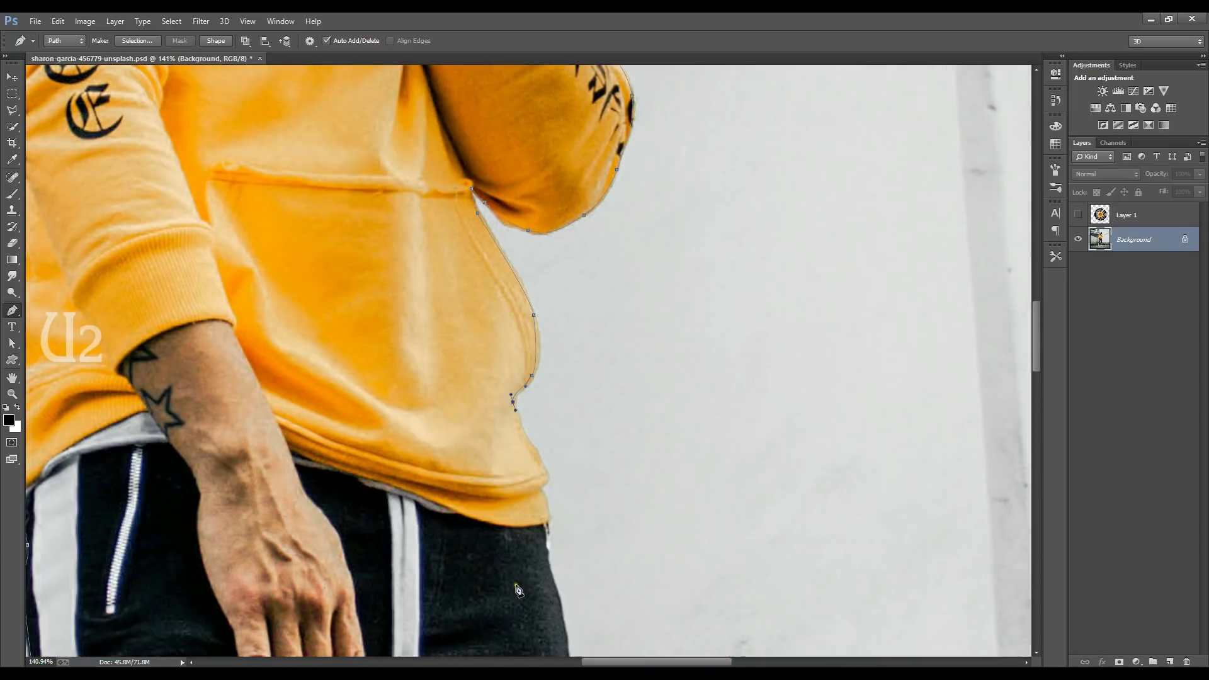
- Extend the Pen path down the outer edge of the black trouser leg to the rear shoe's ankle
{"action": "scroll", "coordinate": [546, 557], "scroll_direction": "down", "scroll_amount": 10}
{"action": "left_click", "coordinate": [552, 302]}
{"action": "left_click", "coordinate": [555, 349]}
{"action": "left_click", "coordinate": [560, 396]}
{"action": "left_click", "coordinate": [557, 524]}
{"action": "scroll", "coordinate": [548, 418], "scroll_direction": "down", "scroll_amount": 10}
{"action": "left_click", "coordinate": [488, 534]}
{"action": "left_click", "coordinate": [479, 590]}
{"action": "left_click", "coordinate": [461, 592]}
{"action": "left_click", "coordinate": [460, 617]}
- Trace the Pen path around the laces, toe and sole of the rear shoe back to its heel
{"action": "scroll", "coordinate": [493, 594], "scroll_direction": "down", "scroll_amount": 5}
{"action": "left_click", "coordinate": [485, 339]}
{"action": "left_click_drag", "start_coordinate": [660, 527], "coordinate": [638, 532]}
{"action": "left_click", "coordinate": [472, 529]}
{"action": "left_click", "coordinate": [414, 518]}
{"action": "left_click", "coordinate": [315, 508]}
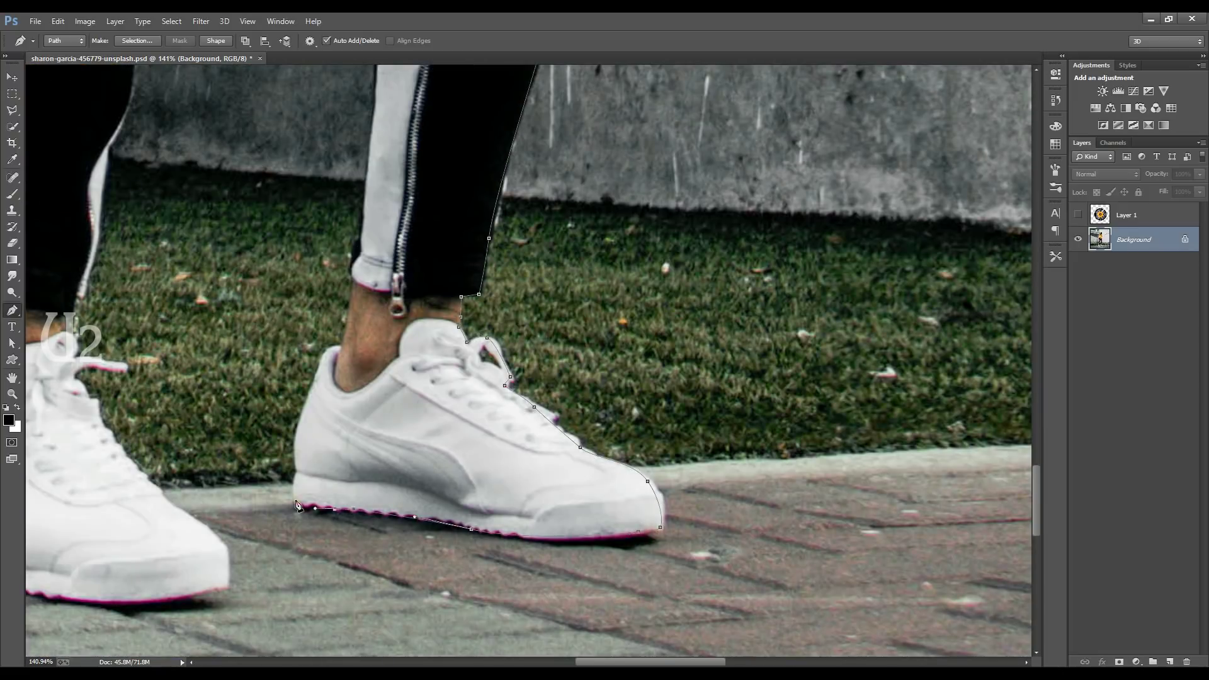
- Extend the Pen path up the rear leg's inner edge, around the crotch and down past the front leg's knee folds
{"action": "scroll", "coordinate": [378, 74], "scroll_direction": "up", "scroll_amount": 15}
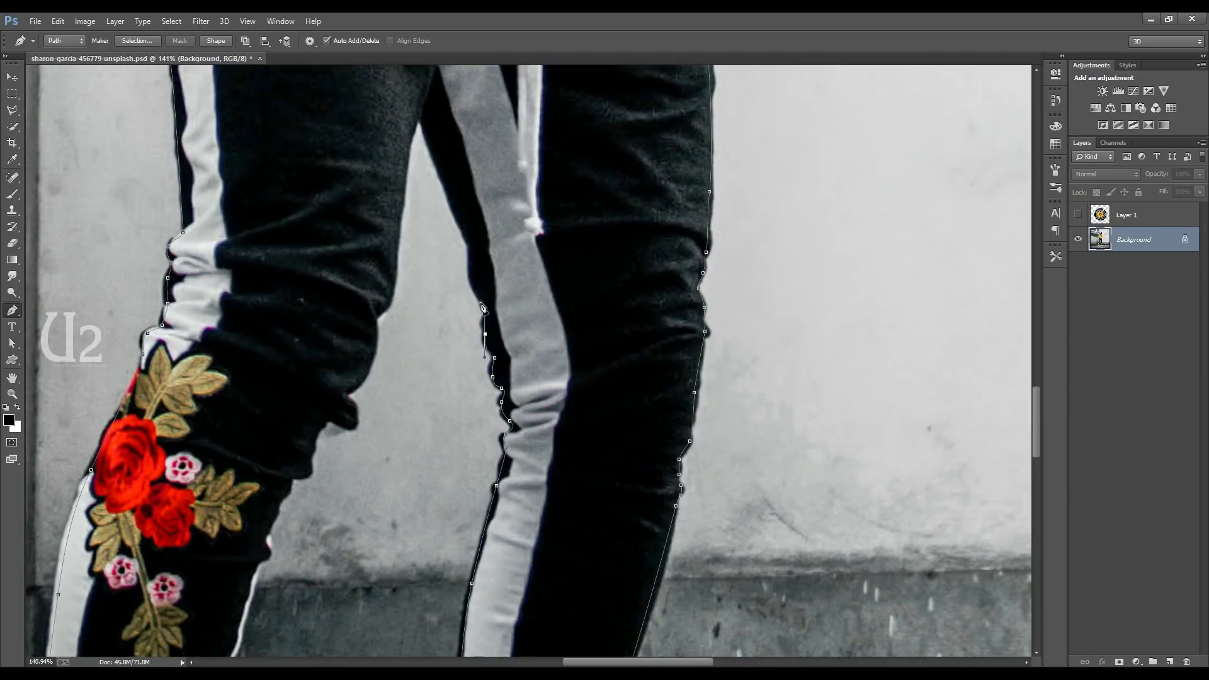
{"action": "left_click", "coordinate": [345, 396]}
{"action": "left_click", "coordinate": [353, 426]}
{"action": "left_click", "coordinate": [306, 474]}
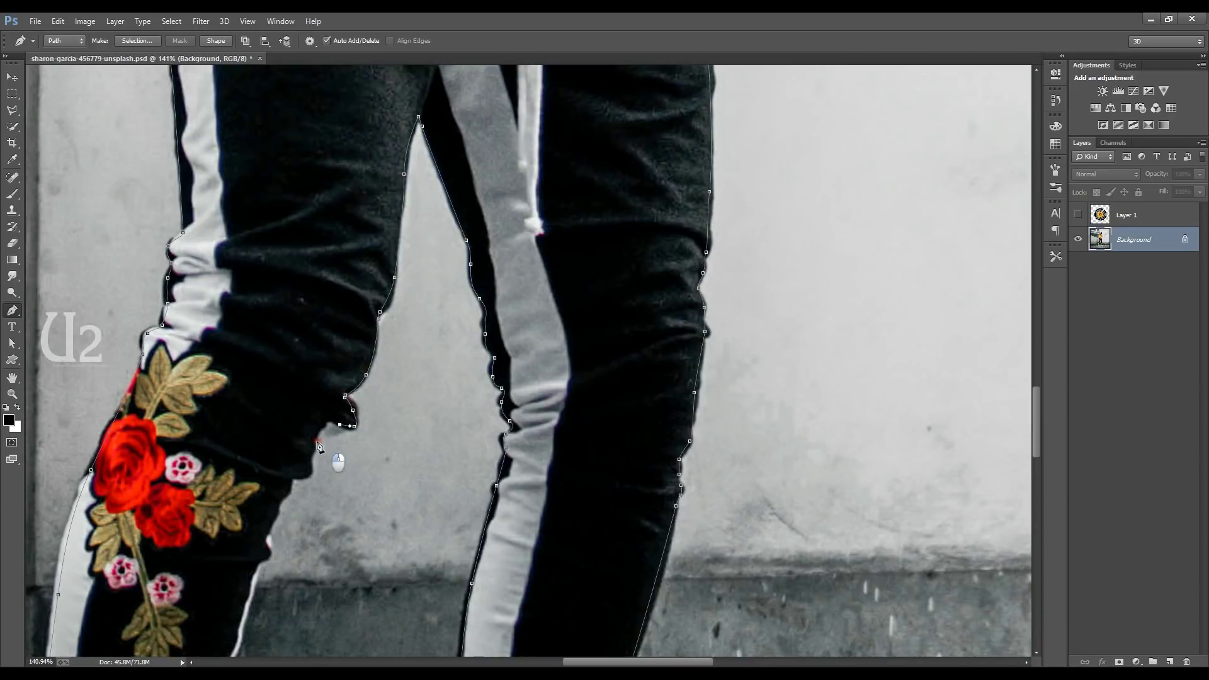
{"action": "left_click", "coordinate": [275, 515]}
- Continue the Pen path down the inner edge of the front leg's calf to the ankle and loose shoelace
{"action": "scroll", "coordinate": [305, 526], "scroll_direction": "down", "scroll_amount": 6}
{"action": "scroll", "coordinate": [304, 526], "scroll_direction": "left", "scroll_amount": 3}
{"action": "left_click", "coordinate": [375, 373]}
{"action": "left_click", "coordinate": [360, 435]}
{"action": "left_click", "coordinate": [347, 472]}
{"action": "scroll", "coordinate": [347, 476], "scroll_direction": "down", "scroll_amount": 3}
{"action": "left_click", "coordinate": [312, 573]}
{"action": "left_click_drag", "start_coordinate": [341, 598], "coordinate": [320, 601]}
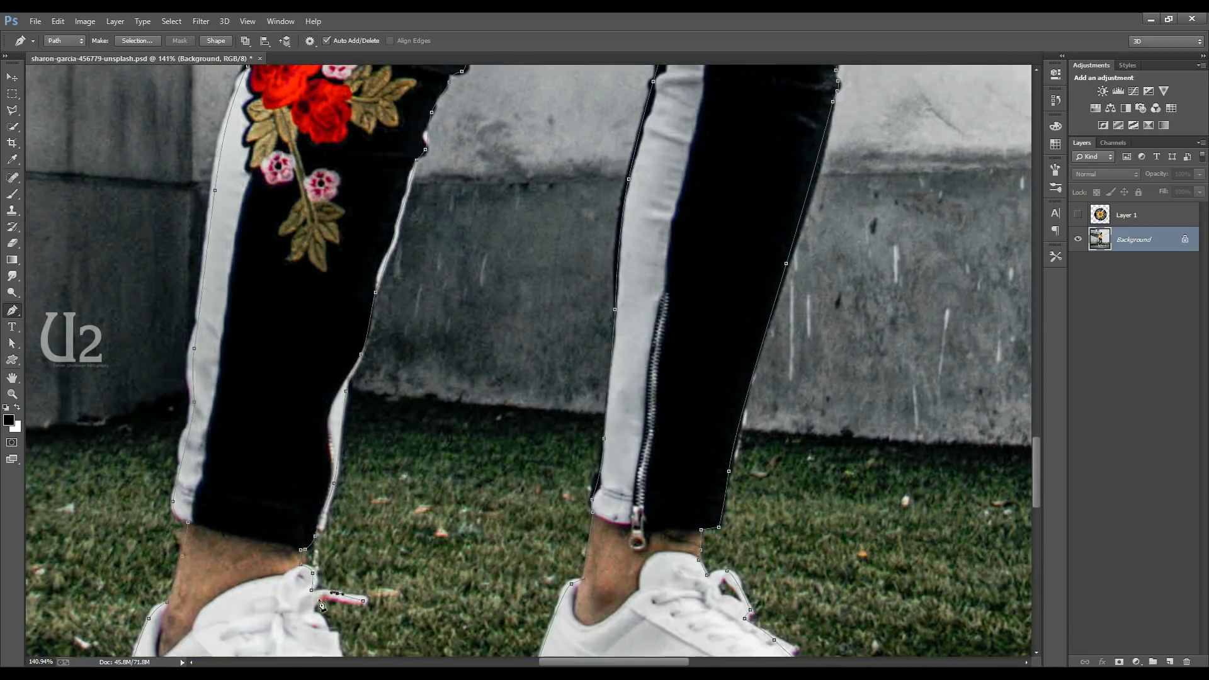
- Trace the Pen path along the front shoe's laces and toe and back along the sole to the heel
{"action": "scroll", "coordinate": [325, 602], "scroll_direction": "down", "scroll_amount": 10}
{"action": "scroll", "coordinate": [325, 601], "scroll_direction": "left", "scroll_amount": 1}
{"action": "left_click", "coordinate": [403, 410]}
{"action": "left_click", "coordinate": [449, 459]}
{"action": "left_click", "coordinate": [501, 503]}
{"action": "left_click", "coordinate": [497, 539]}
{"action": "left_click", "coordinate": [336, 545]}
{"action": "left_click", "coordinate": [250, 529]}
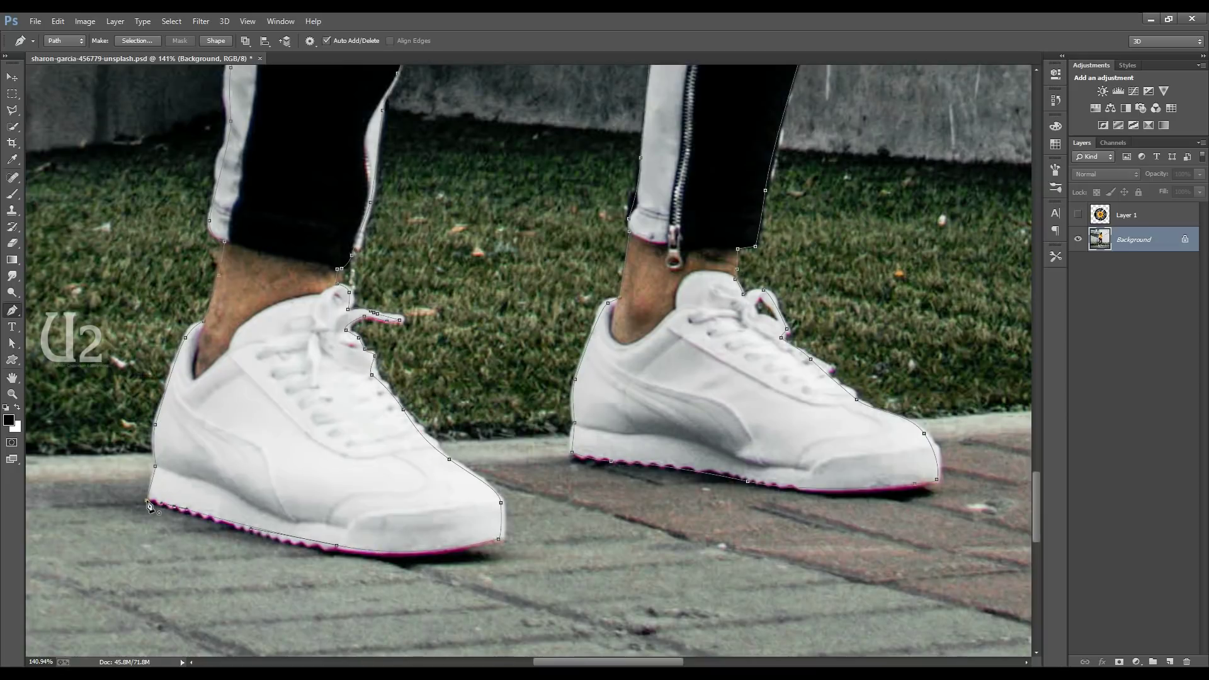
- Convert the path around the man into a new anti-aliased selection with a 0.5-pixel feather radius
{"action": "right_click", "coordinate": [147, 502]}
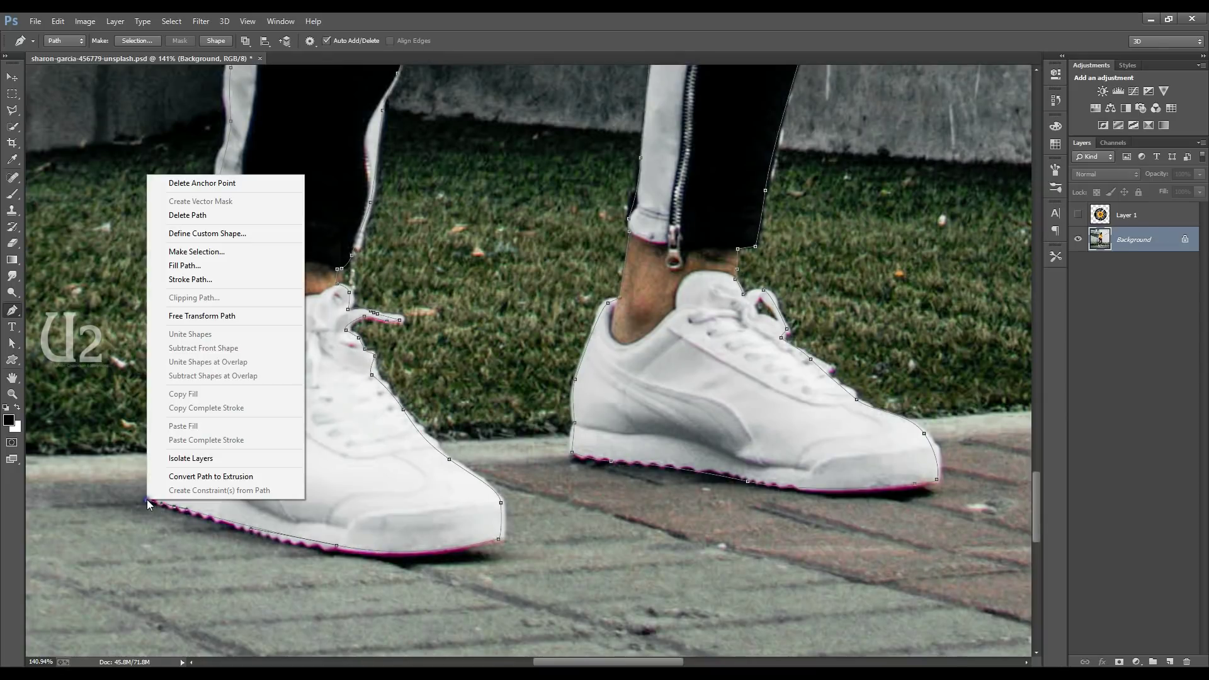
{"action": "left_click", "coordinate": [239, 251]}
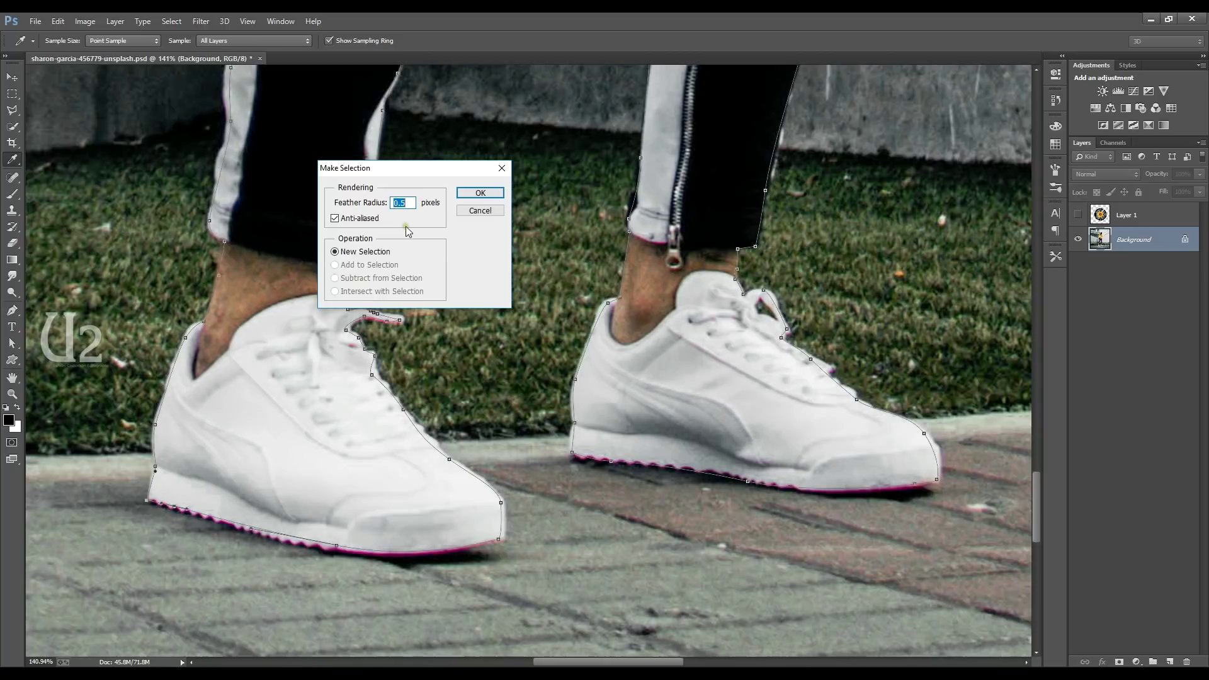
{"action": "left_click", "coordinate": [481, 192]}
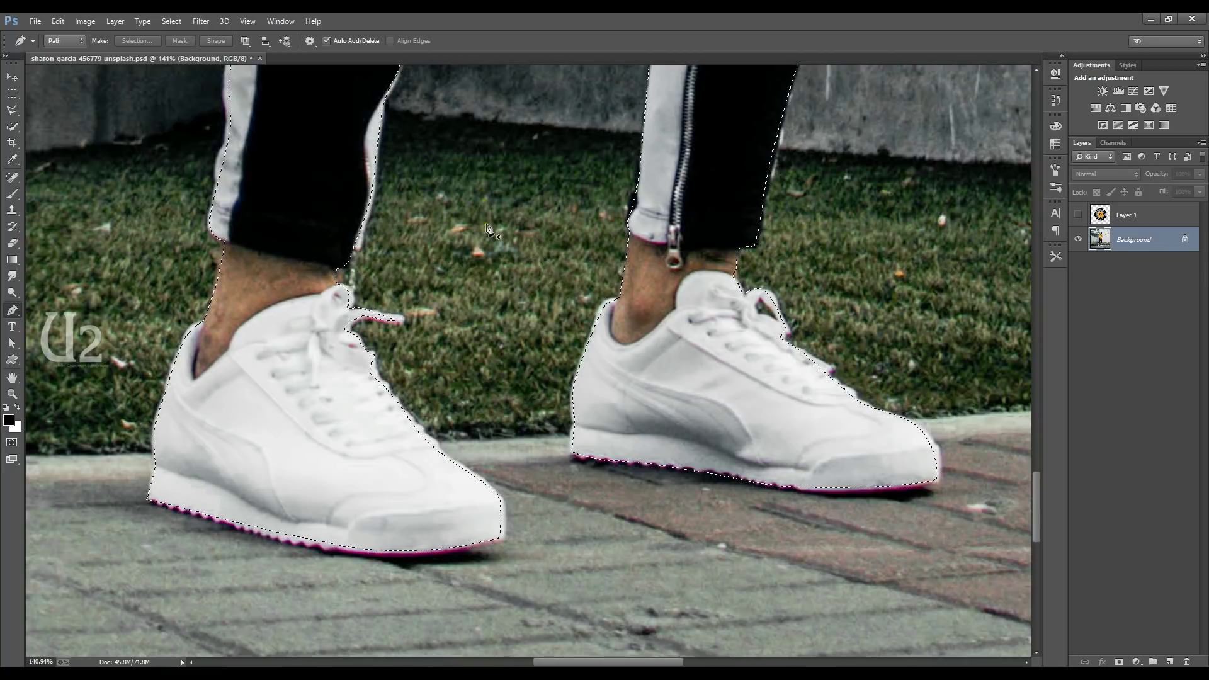
{"action": "key", "text": "ctrl+0"}
- Copy the selected man from the Background and paste him onto a new layer
{"action": "left_click", "coordinate": [58, 21]}
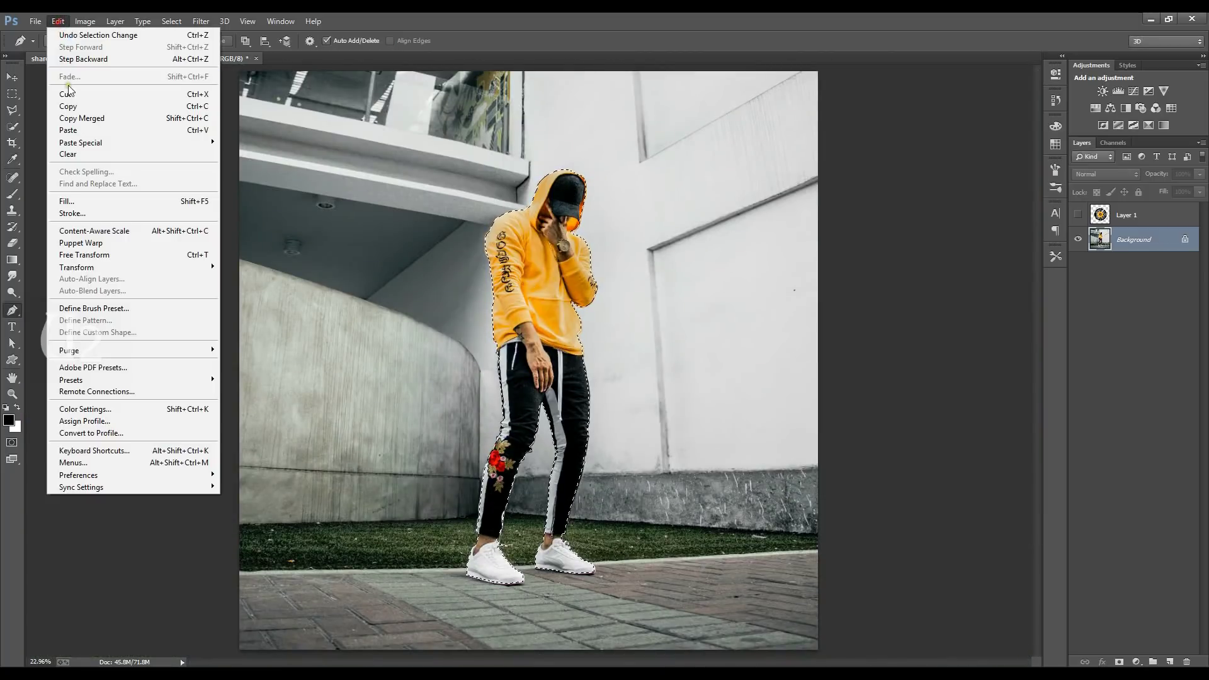
{"action": "left_click", "coordinate": [82, 107]}
{"action": "left_click", "coordinate": [58, 21]}
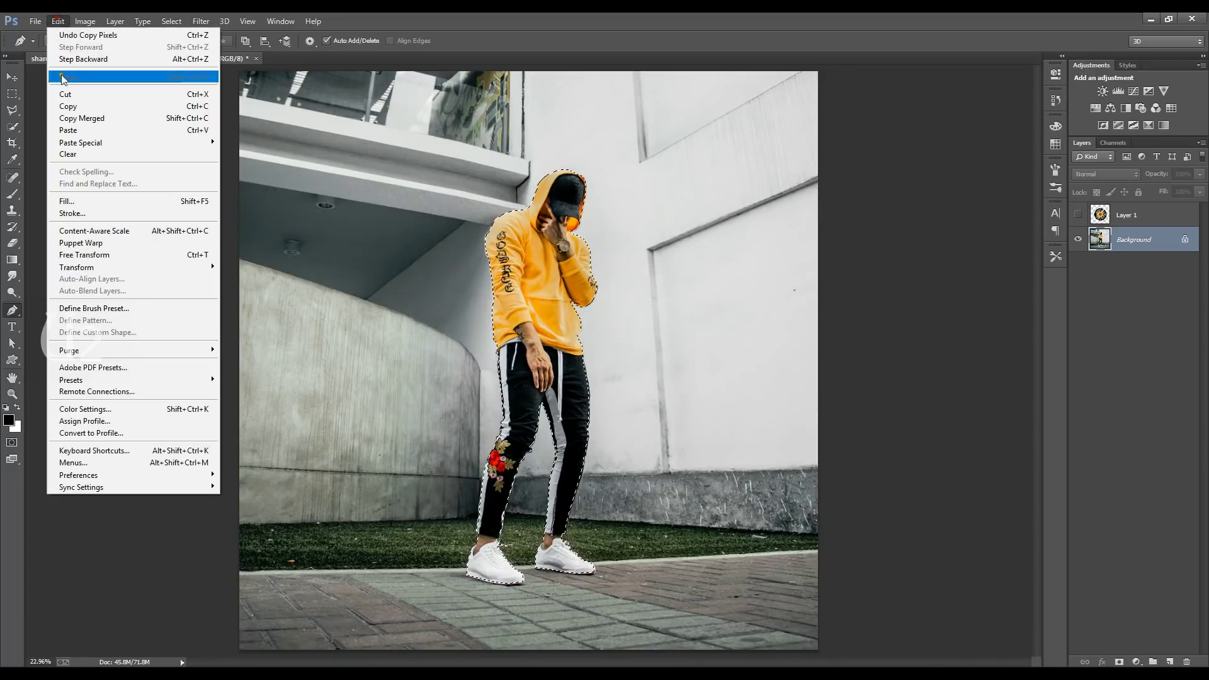
{"action": "left_click", "coordinate": [82, 130]}
{"action": "key", "text": "v"}
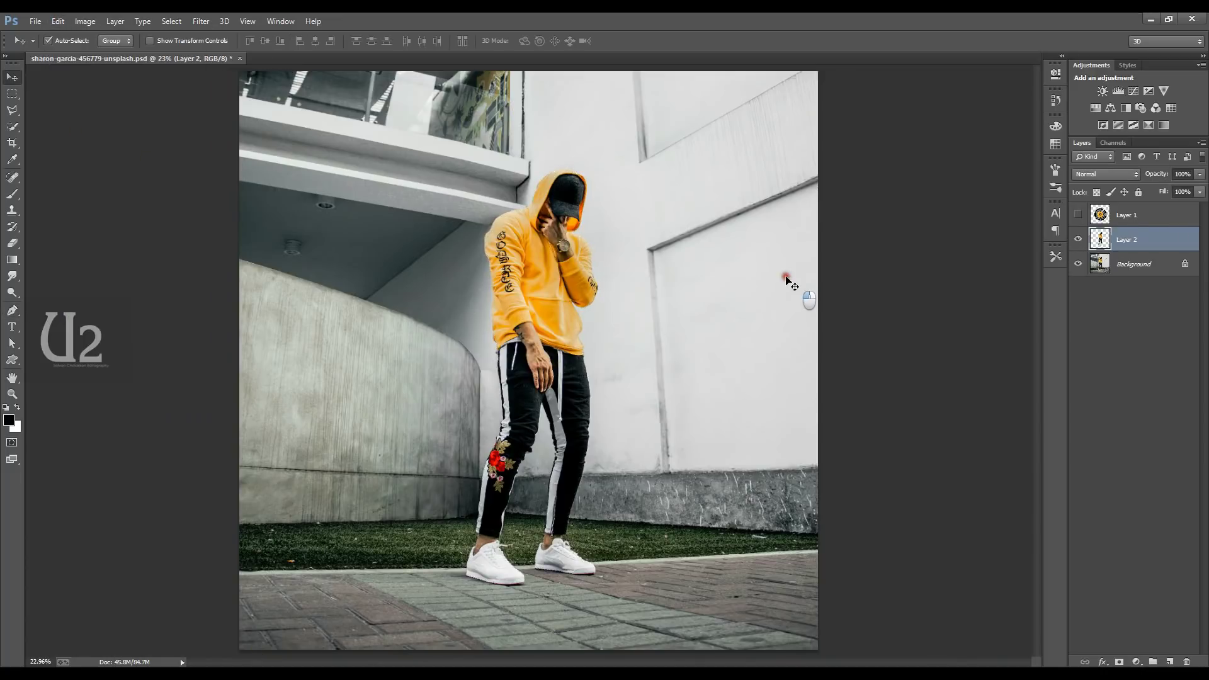
- Show the rings layer beneath the cut-out man's layer at 100% opacity
{"action": "left_click", "coordinate": [1127, 215]}
{"action": "left_click", "coordinate": [1078, 214]}
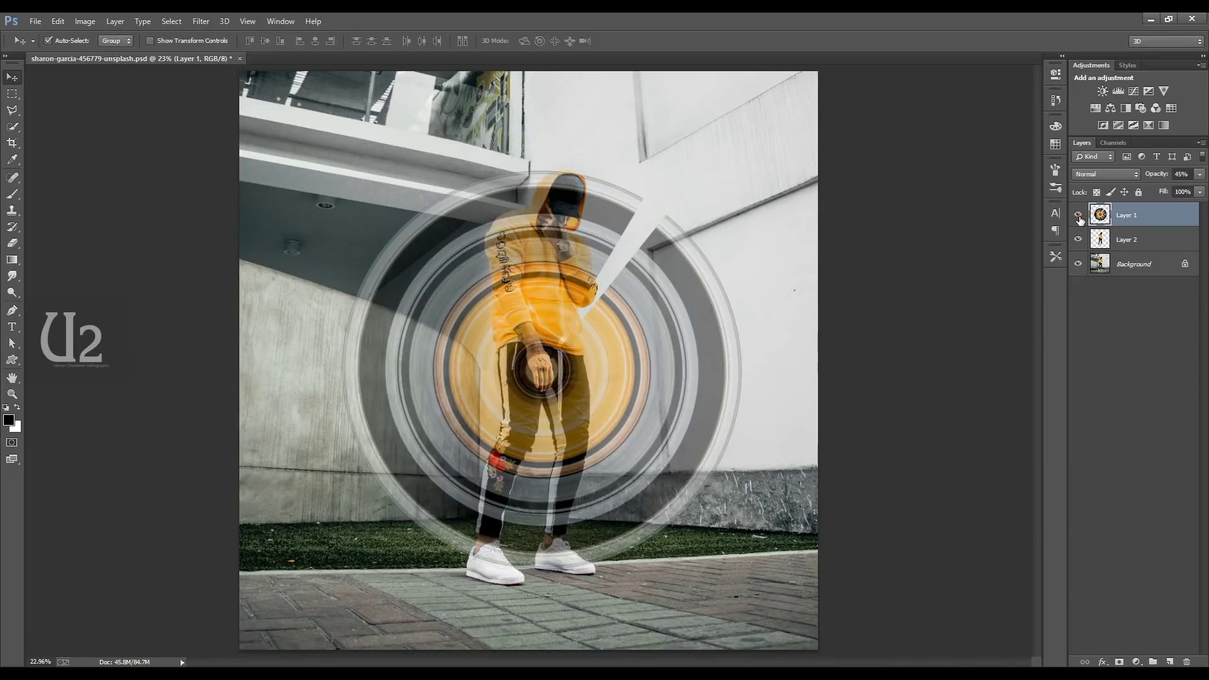
{"action": "left_click_drag", "start_coordinate": [1123, 216], "coordinate": [1127, 246]}
{"action": "left_click", "coordinate": [1200, 174]}
{"action": "left_click_drag", "start_coordinate": [1202, 191], "coordinate": [1207, 190]}
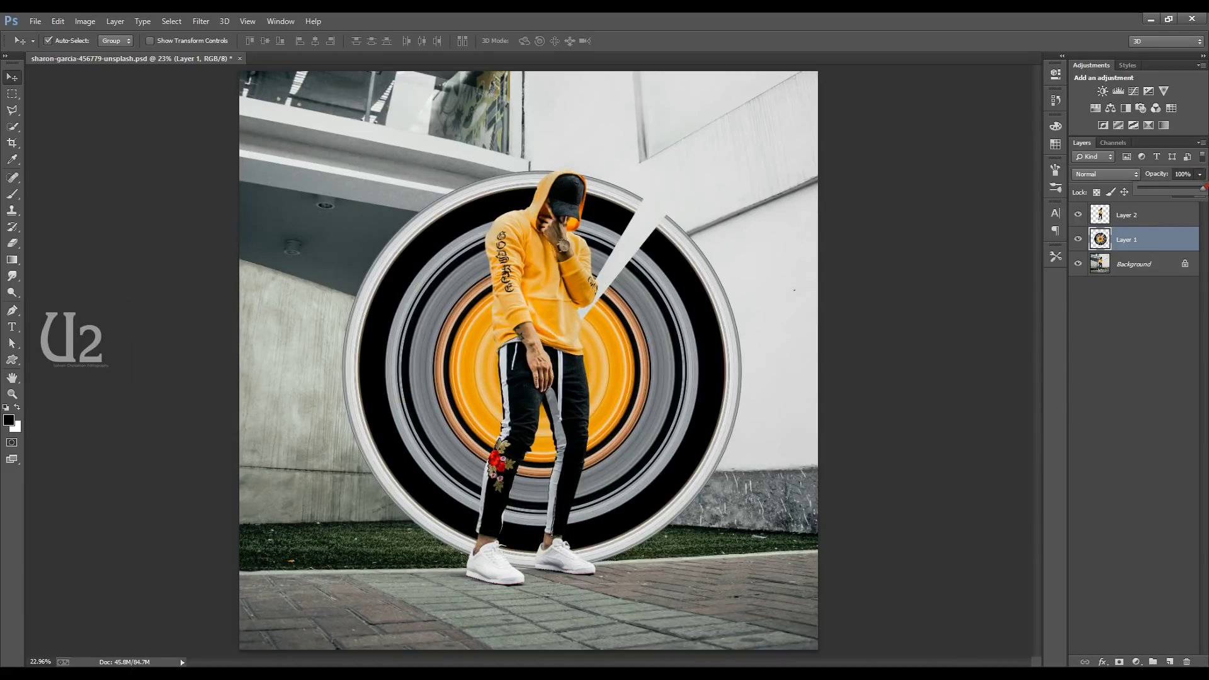
- Free-transform the rings layer to make the circle slightly narrower and shorter behind the man
{"action": "key", "text": "ctrl+t"}
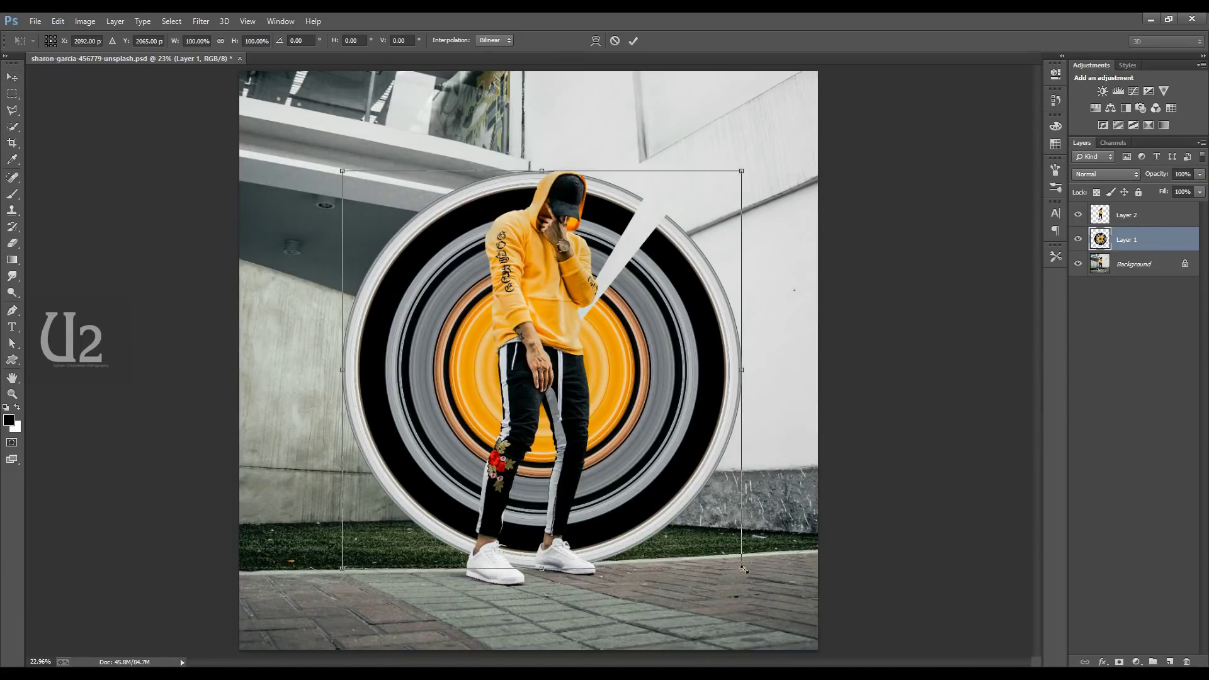
{"action": "left_click_drag", "start_coordinate": [743, 568], "coordinate": [746, 567]}
{"action": "left_click_drag", "start_coordinate": [742, 168], "coordinate": [734, 173]}
{"action": "key", "text": "Return"}
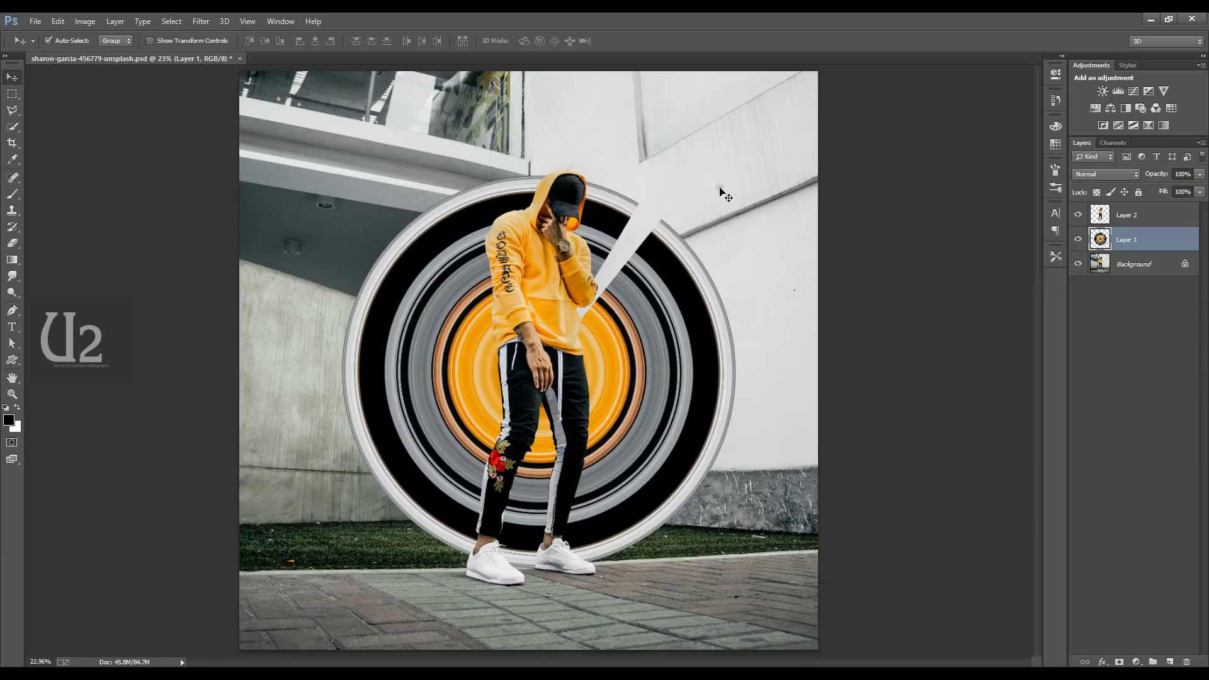
- Cut away the half of the rings on the plain white wall side with a Polygonal Lasso selection running down behind the man
{"action": "left_click", "coordinate": [10, 111]}
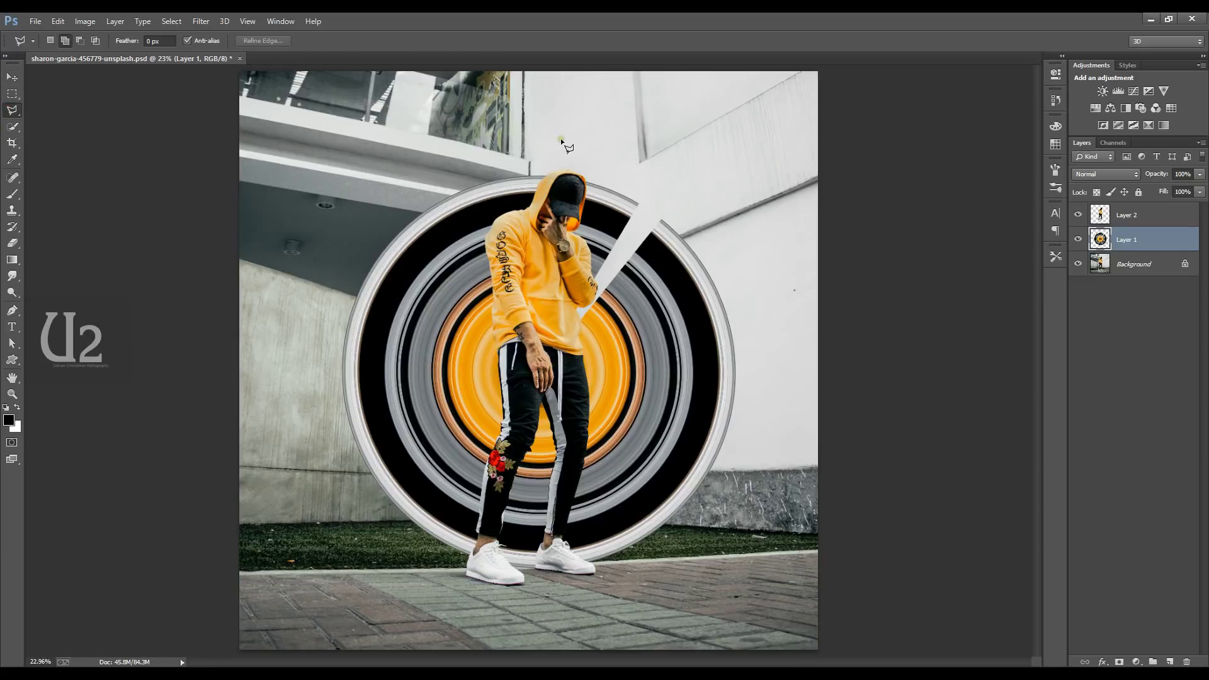
{"action": "left_click", "coordinate": [535, 300]}
{"action": "left_click", "coordinate": [549, 376]}
{"action": "left_click", "coordinate": [569, 444]}
{"action": "left_click", "coordinate": [556, 539]}
{"action": "left_click", "coordinate": [542, 580]}
{"action": "left_click", "coordinate": [686, 561]}
{"action": "left_click", "coordinate": [734, 469]}
{"action": "left_click", "coordinate": [809, 328]}
{"action": "left_click", "coordinate": [795, 289]}
{"action": "left_click", "coordinate": [743, 151]}
{"action": "double_click", "coordinate": [743, 151]}
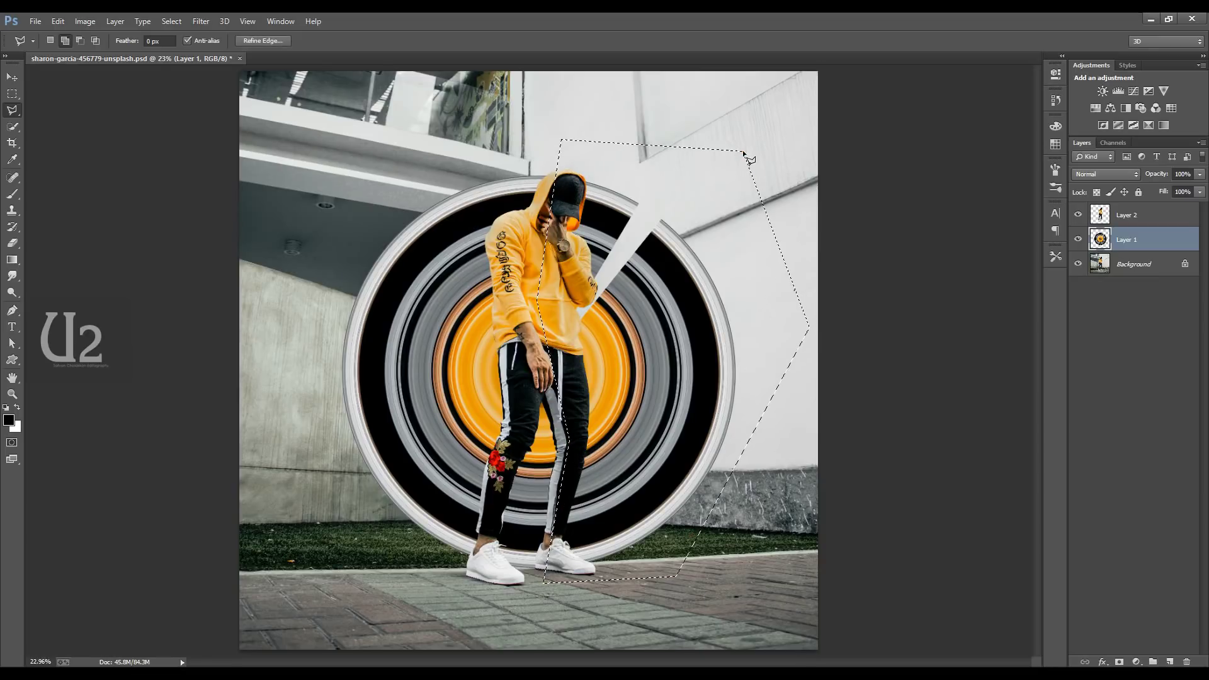
{"action": "left_click", "coordinate": [58, 21]}
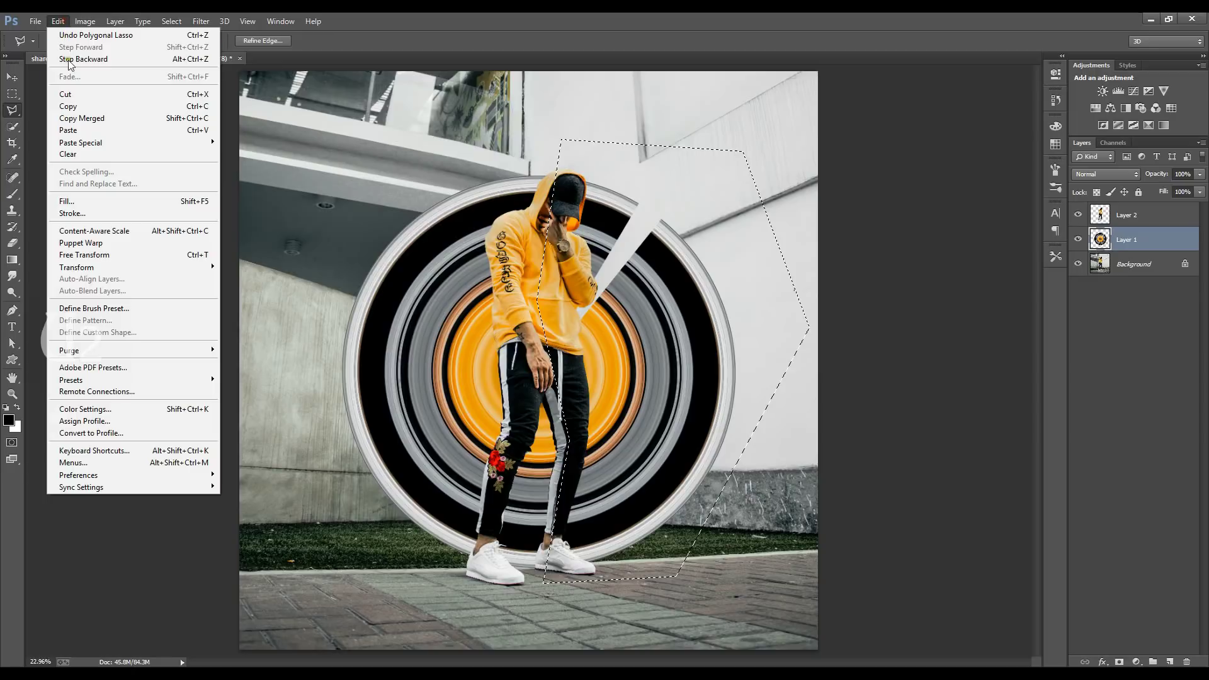
{"action": "left_click", "coordinate": [78, 94]}
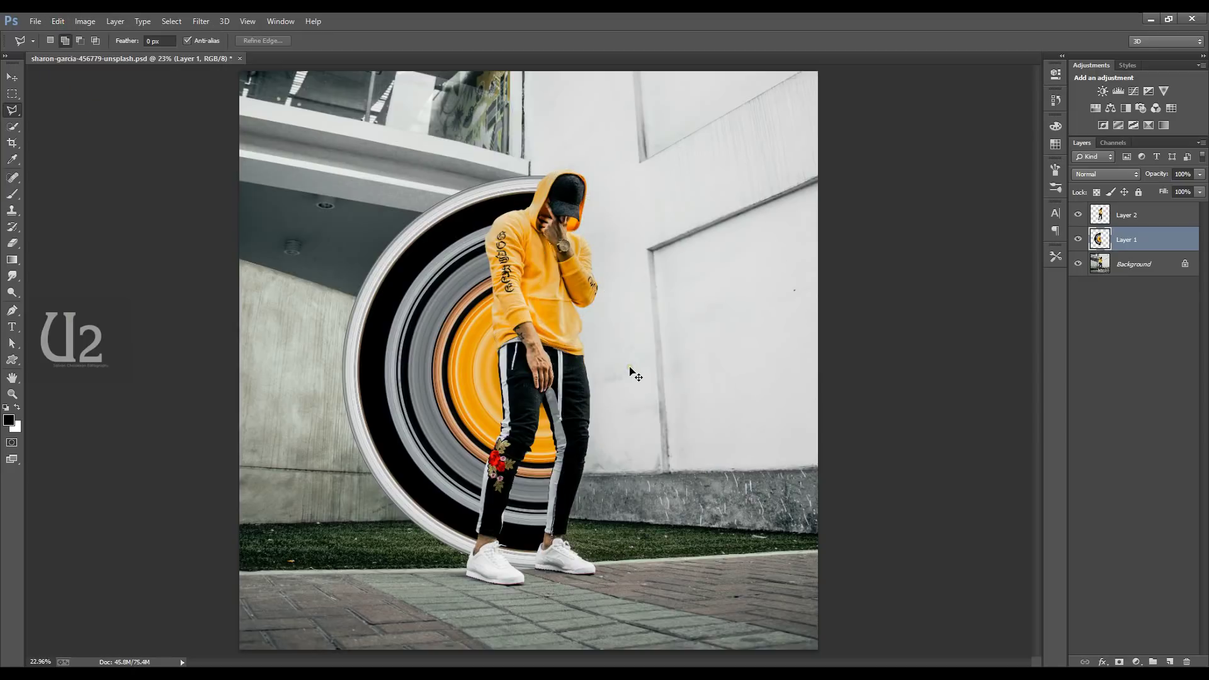
- Duplicate the cut-out man's layer
{"action": "key", "text": "v"}
{"action": "left_click", "coordinate": [568, 314]}
{"action": "left_click_drag", "start_coordinate": [1164, 217], "coordinate": [1168, 661]}
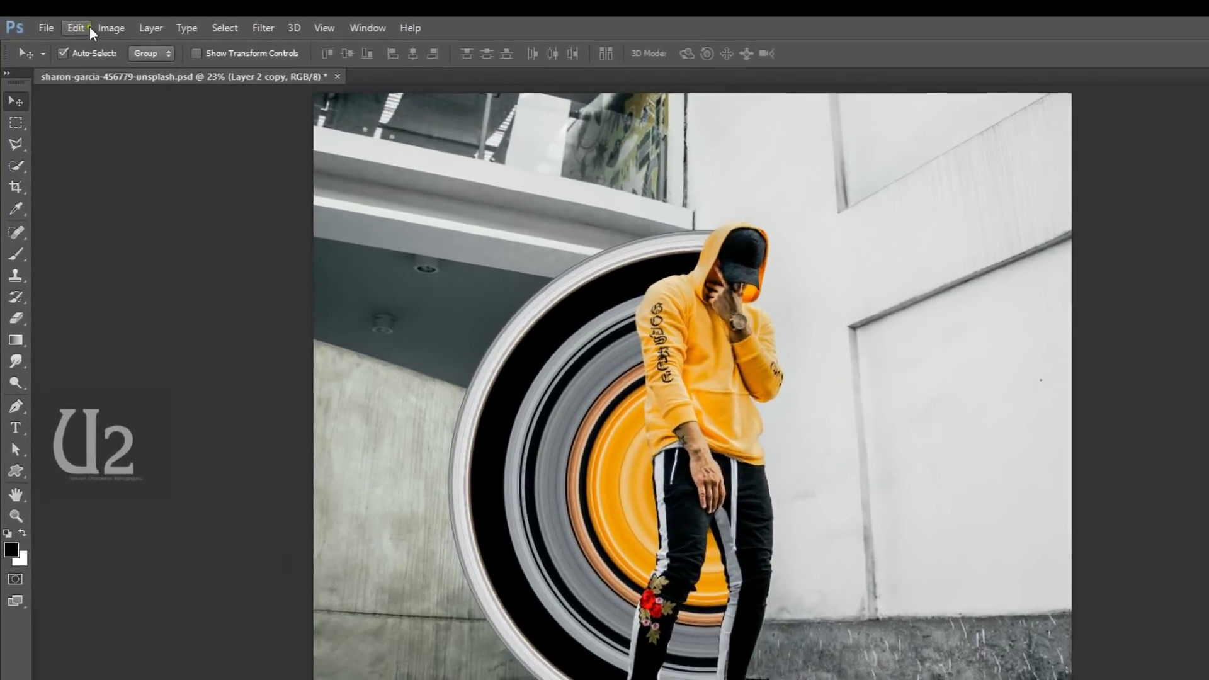
- Turn the duplicated man into a black silhouette using Hue/Saturation with Lightness at -100
{"action": "left_click", "coordinate": [96, 24]}
{"action": "mouse_move", "coordinate": [131, 60]}
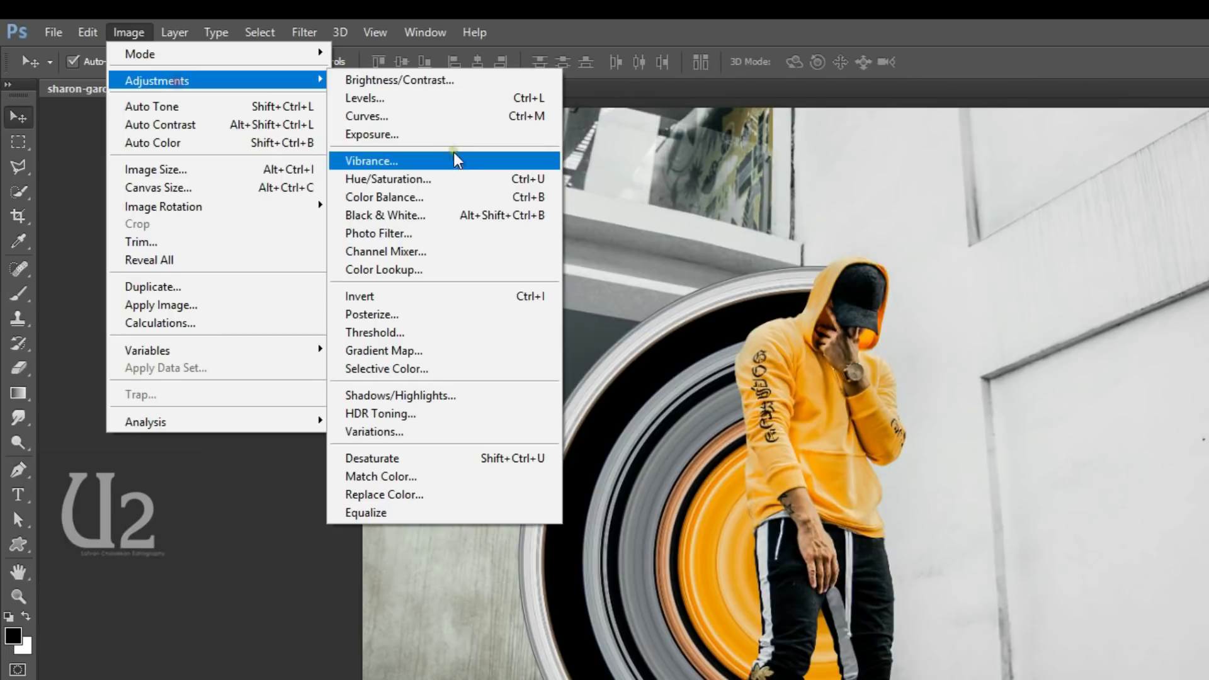
{"action": "left_click", "coordinate": [416, 179]}
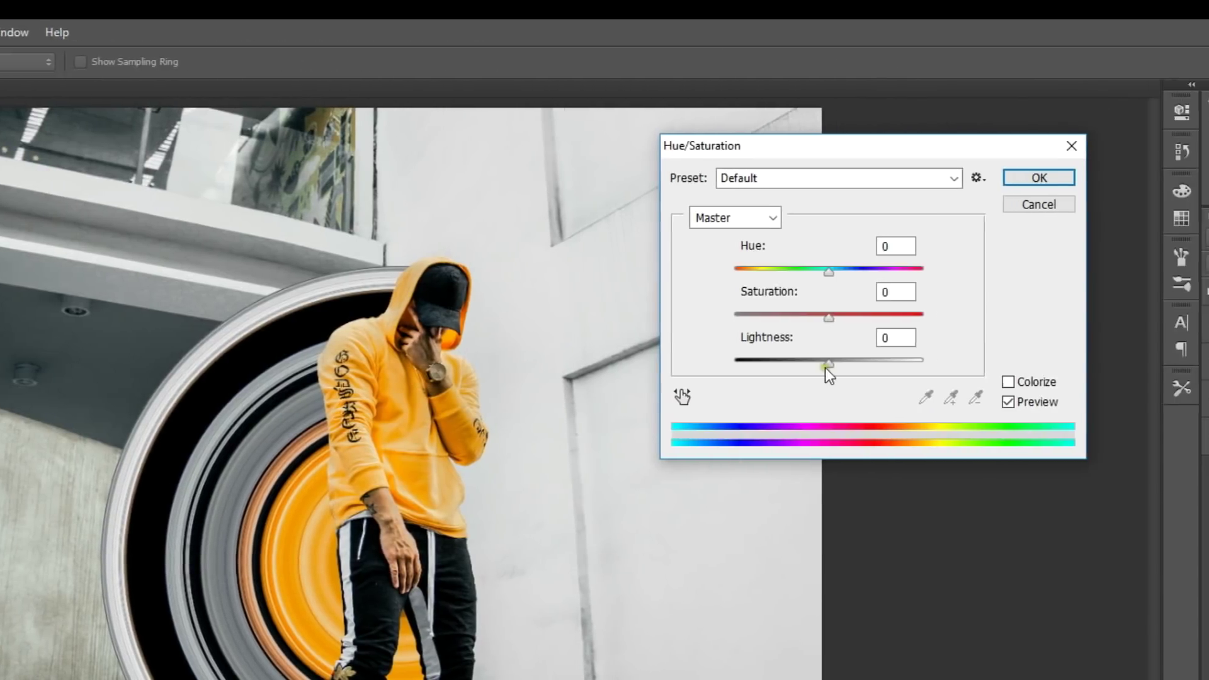
{"action": "left_click_drag", "start_coordinate": [825, 367], "coordinate": [743, 364]}
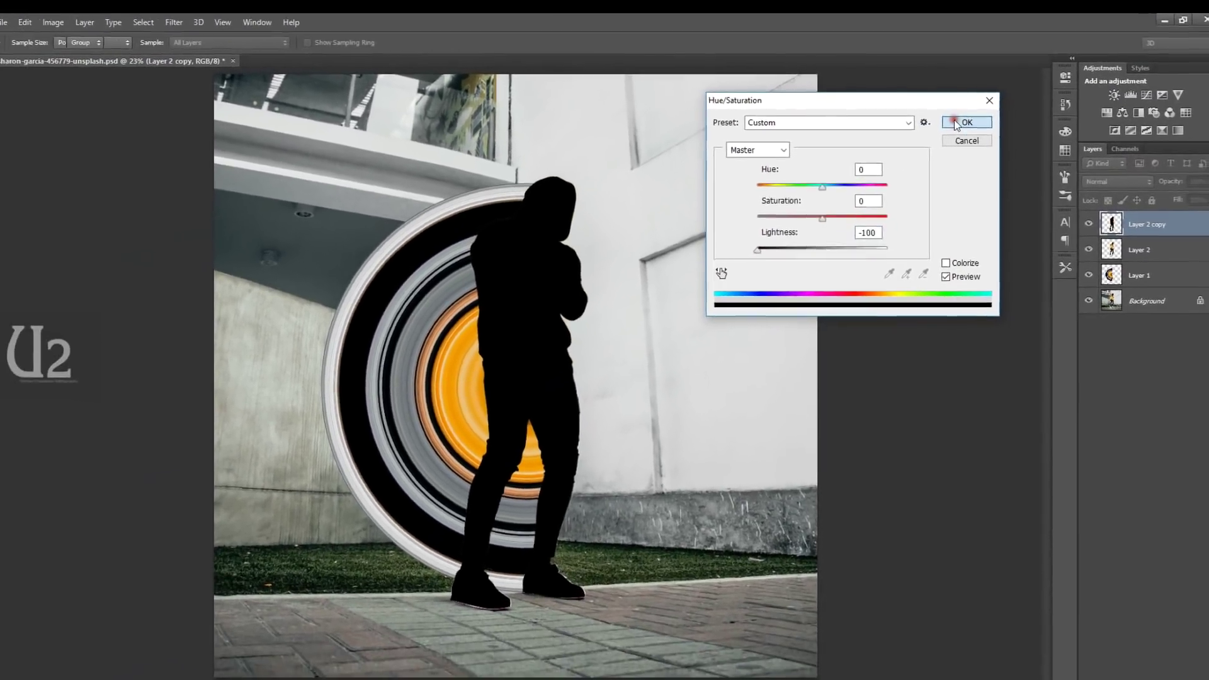
{"action": "left_click", "coordinate": [967, 122]}
- Apply a Gaussian Blur with a 15-pixel radius to the black silhouette
{"action": "left_click", "coordinate": [174, 22]}
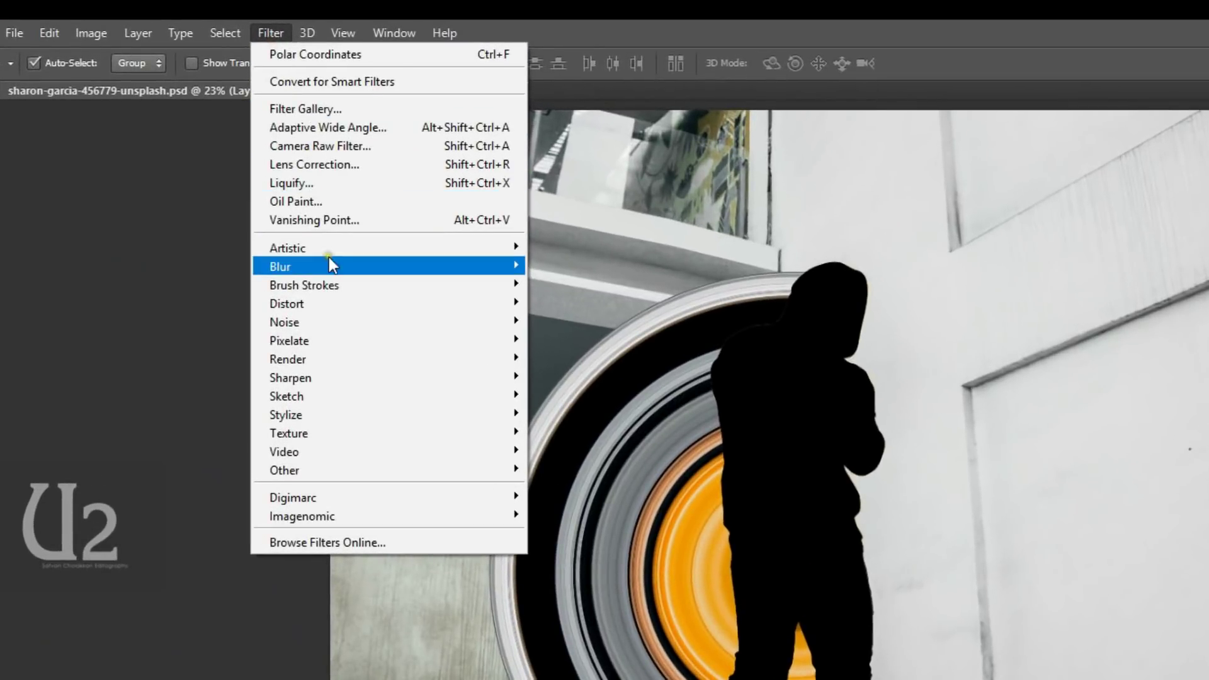
{"action": "mouse_move", "coordinate": [330, 260]}
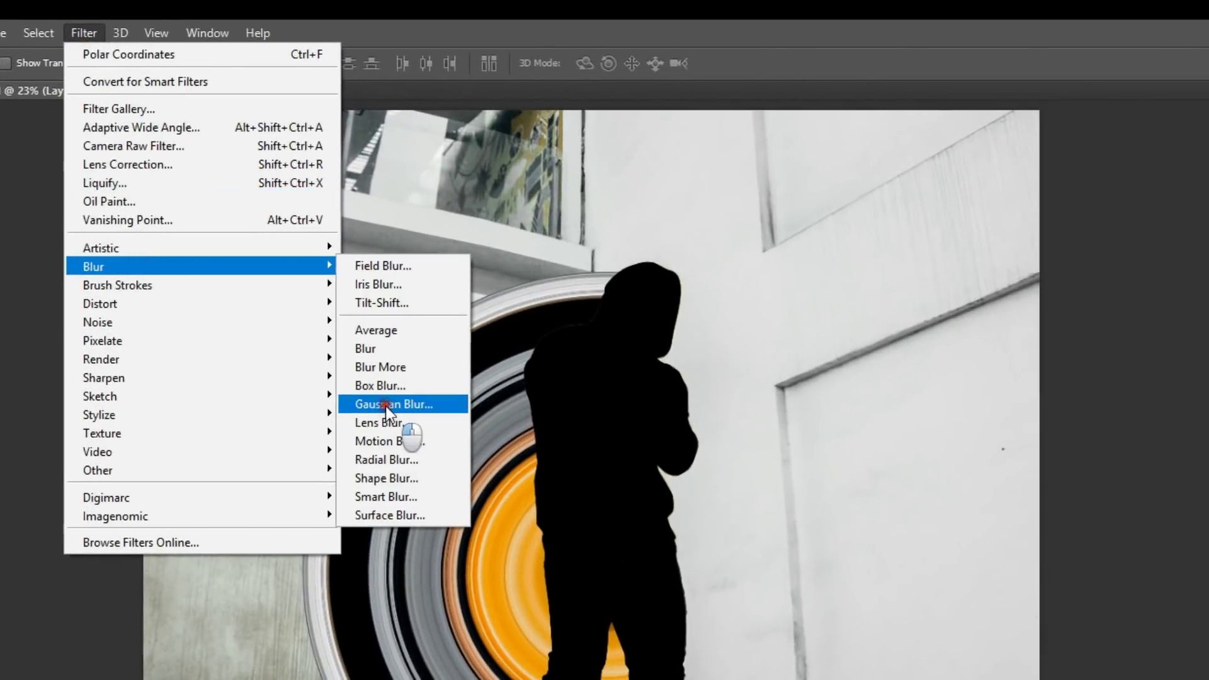
{"action": "left_click", "coordinate": [573, 403]}
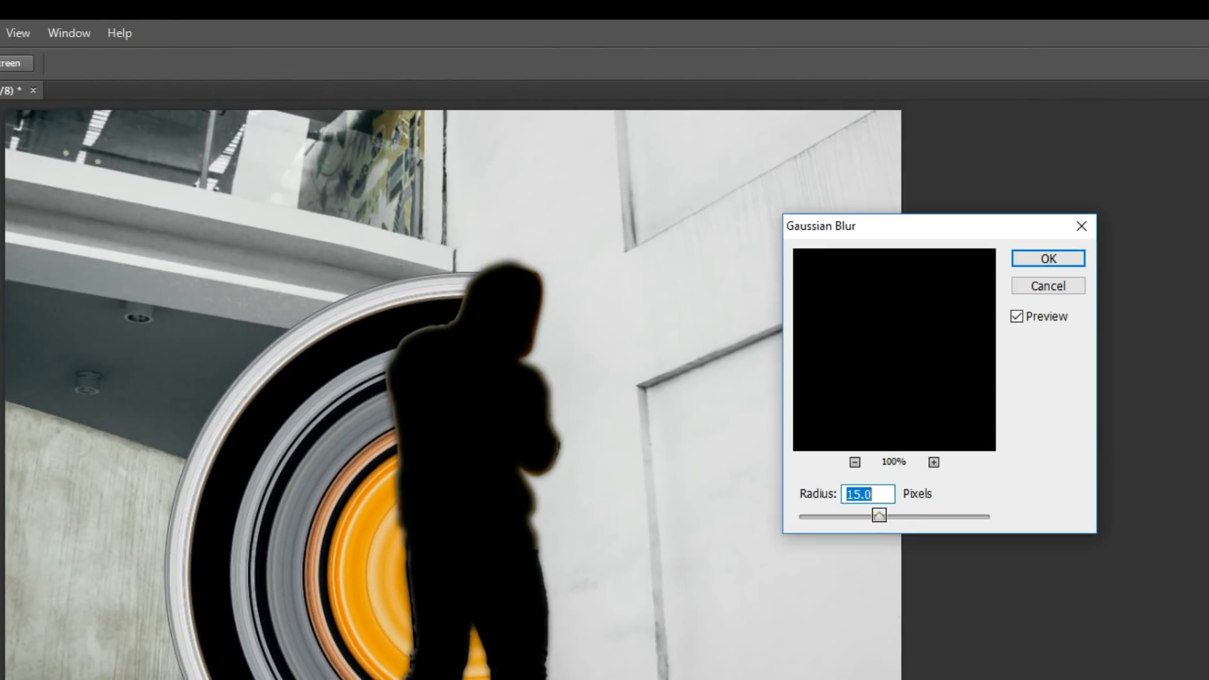
{"action": "left_click", "coordinate": [1055, 257]}
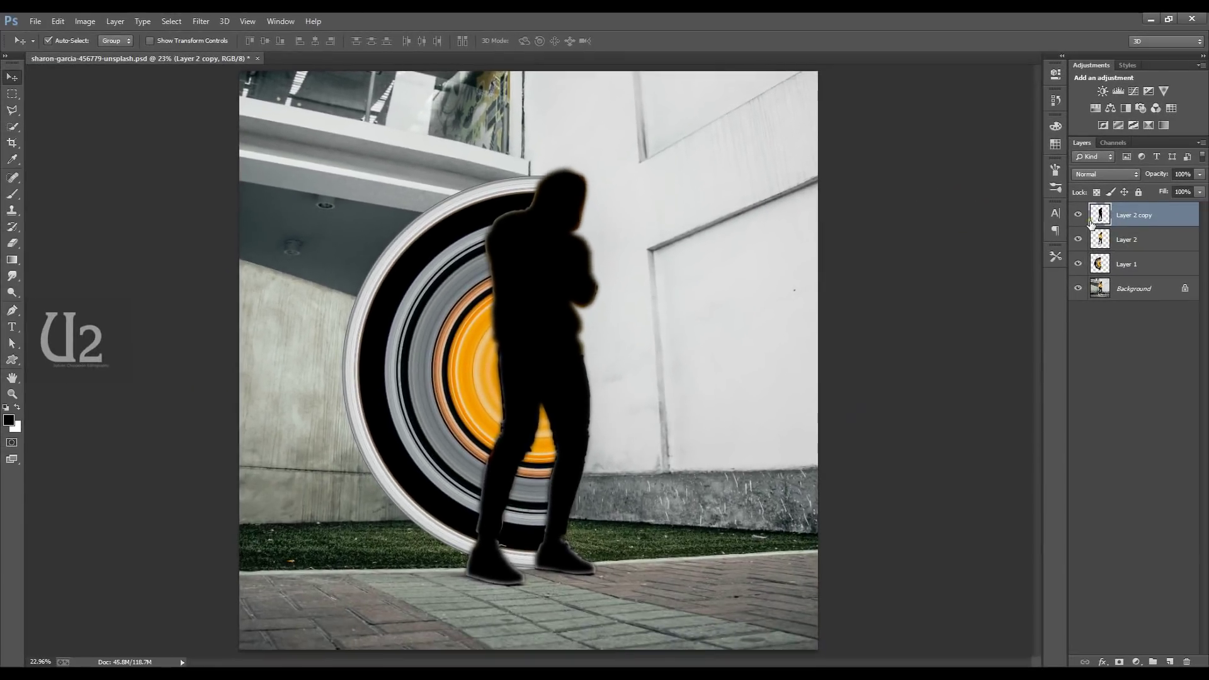
- Place the blurred silhouette layer below the cut-out man and nudge it left to form a shadow on the rings
{"action": "left_click_drag", "start_coordinate": [1143, 221], "coordinate": [1145, 252]}
{"action": "key", "text": "shift+Left"}
{"action": "key", "text": "shift+Left"}
{"action": "key", "text": "shift+Left"}
{"action": "key", "text": "shift+Left"}
{"action": "key", "text": "shift+Left"}
{"action": "key", "text": "shift+Left"}
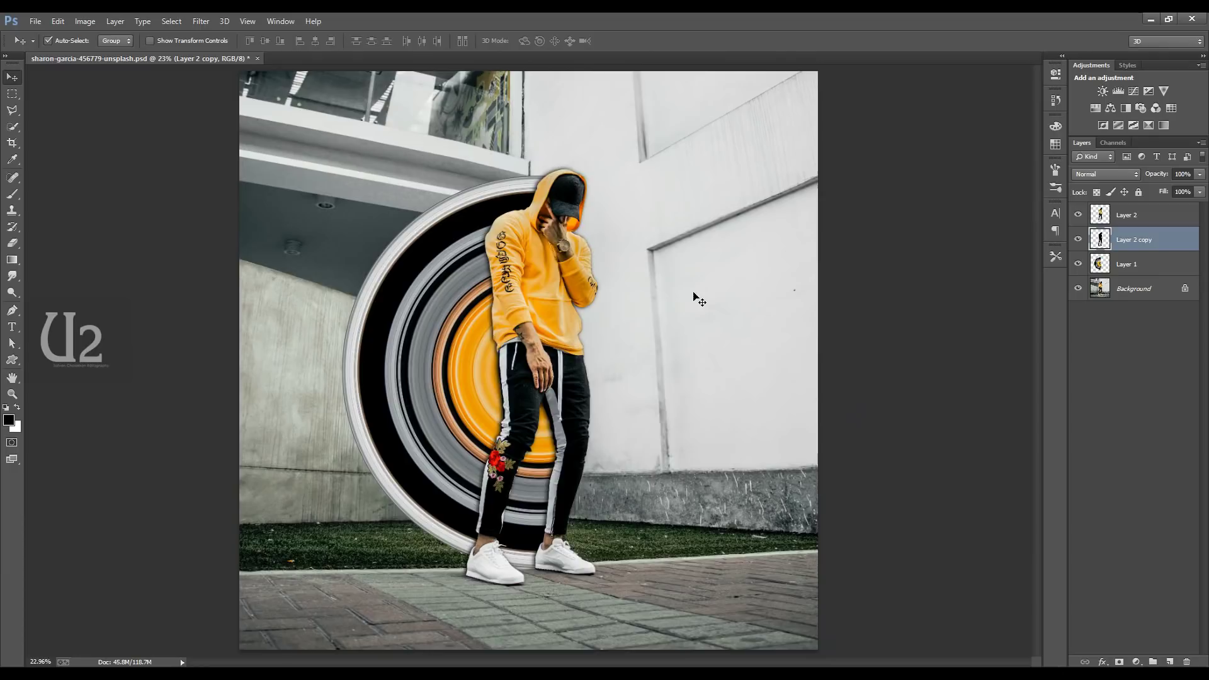
- Free-transform the shadow to about 99.6% width and 94.8% height, pulling its corners in behind the head and shoes
{"action": "key", "text": "ctrl+t"}
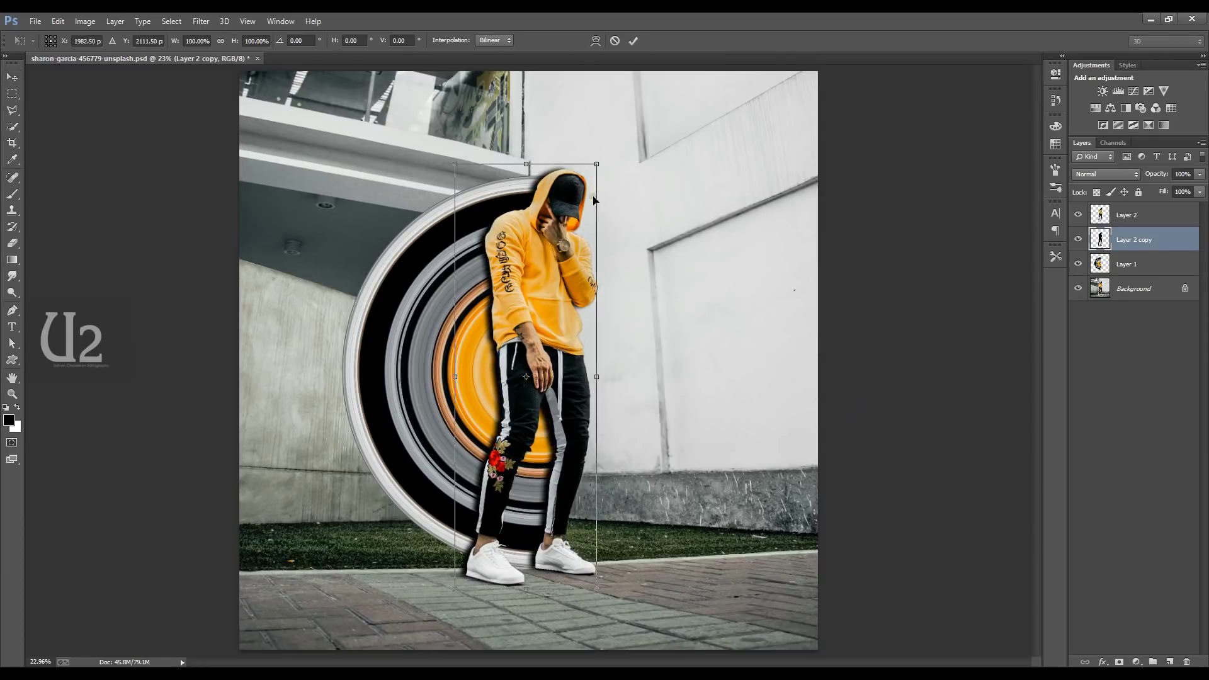
{"action": "left_click_drag", "start_coordinate": [593, 169], "coordinate": [579, 187]}
{"action": "left_click_drag", "start_coordinate": [456, 577], "coordinate": [453, 583]}
{"action": "left_click_drag", "start_coordinate": [453, 167], "coordinate": [453, 186]}
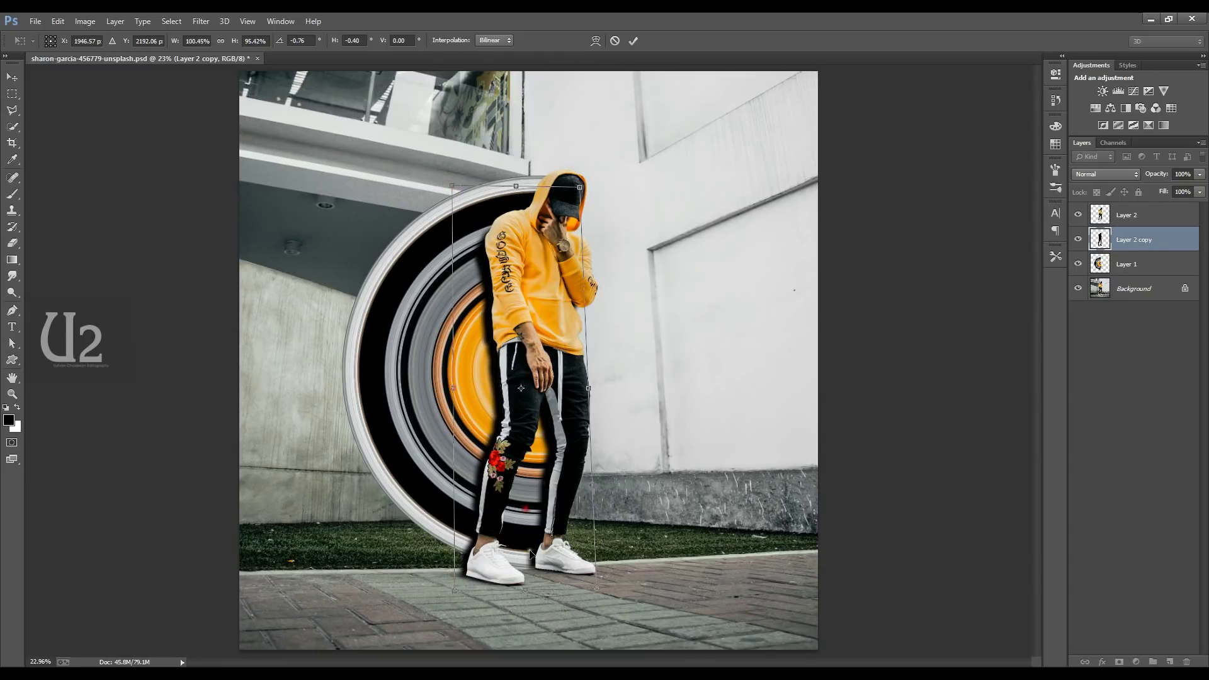
{"action": "left_click_drag", "start_coordinate": [462, 591], "coordinate": [456, 589]}
{"action": "key", "text": "Return"}
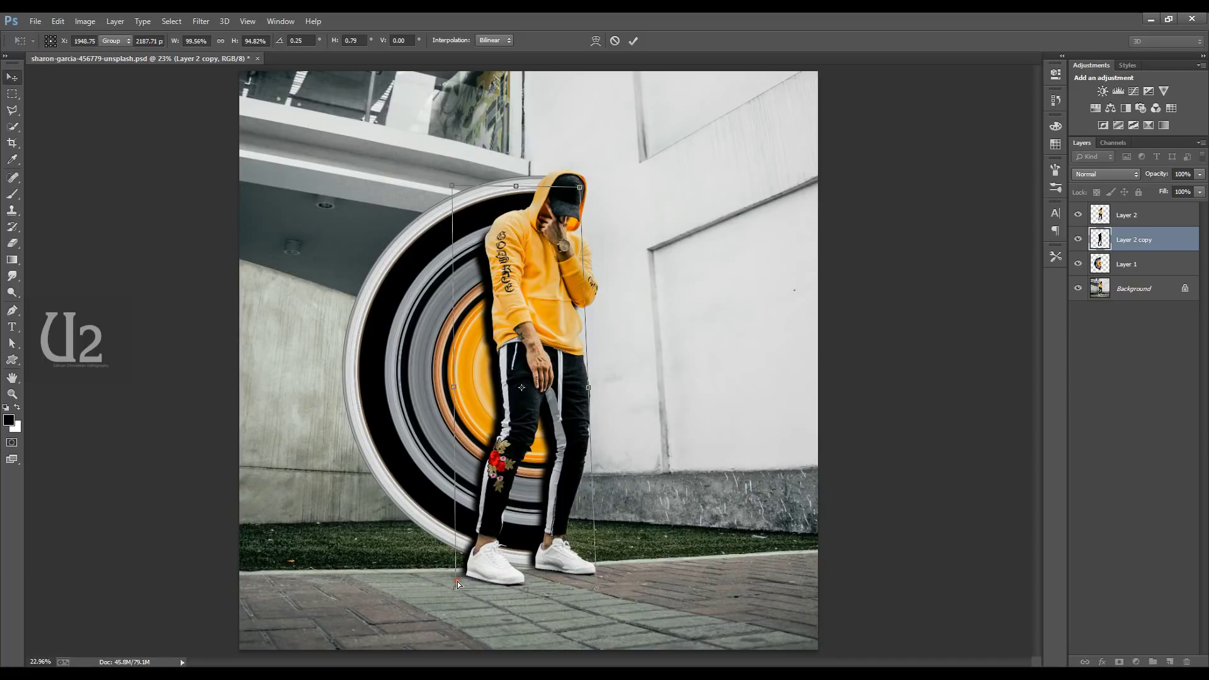
- Set the shadow layer's opacity to 22%
{"action": "key", "text": "1"}
{"action": "key", "text": "5"}
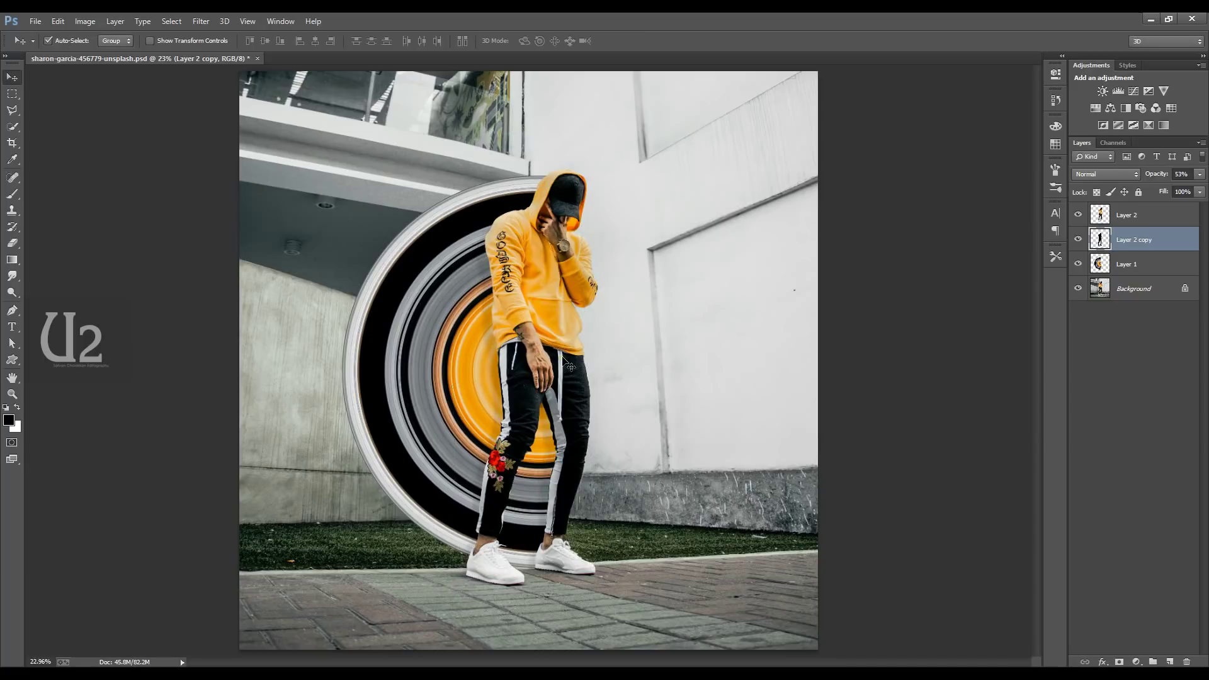
{"action": "key", "text": "3"}
{"action": "key", "text": "3"}
{"action": "key", "text": "1"}
{"action": "key", "text": "5"}
{"action": "key", "text": "2"}
{"action": "key", "text": "2"}
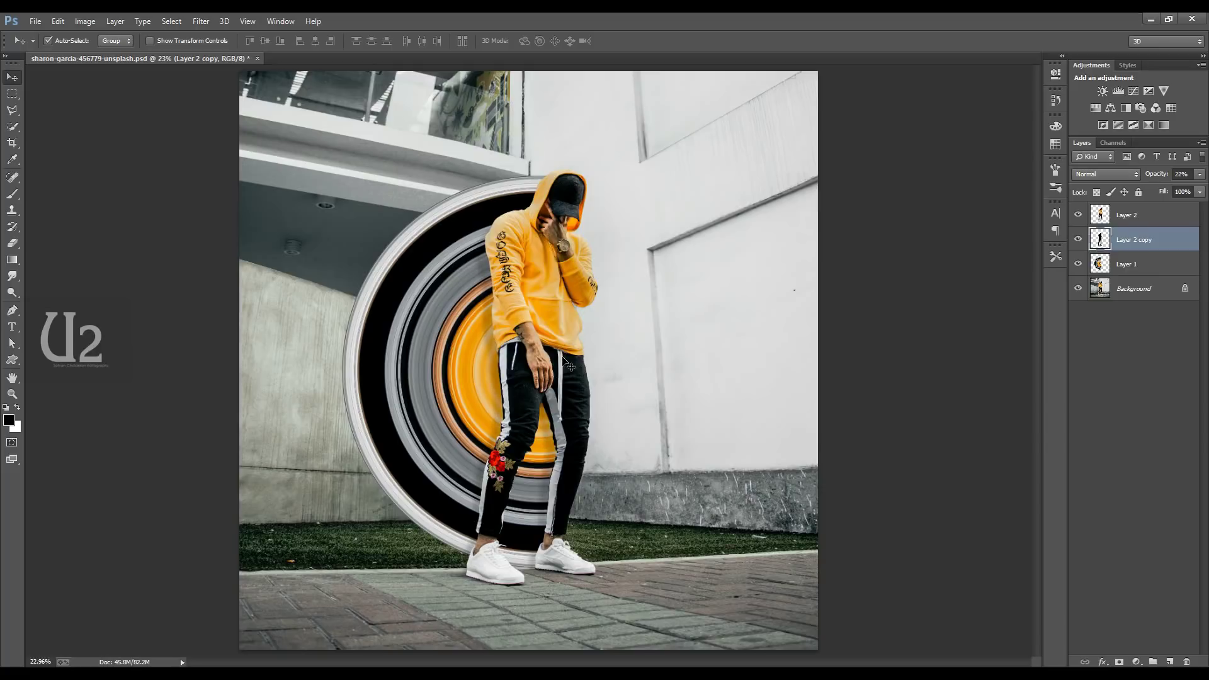